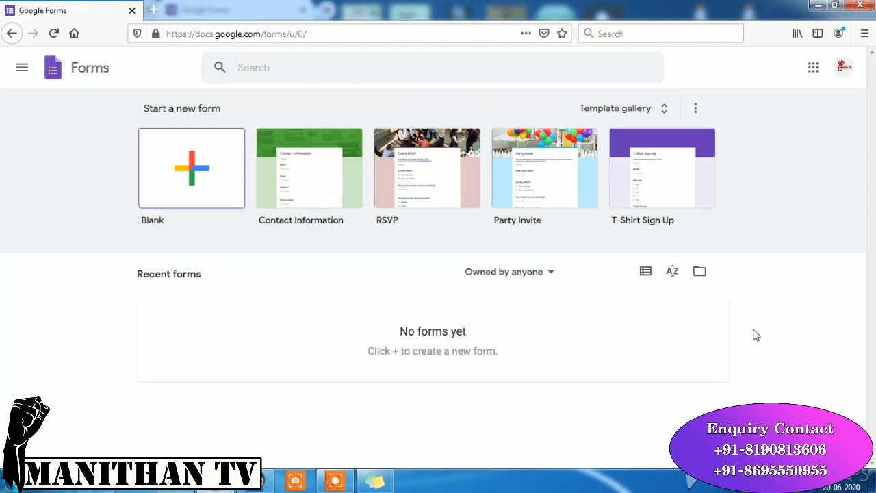
- Browse the full template gallery, scrolling back up to the Recently used templates
left_click(662, 112)
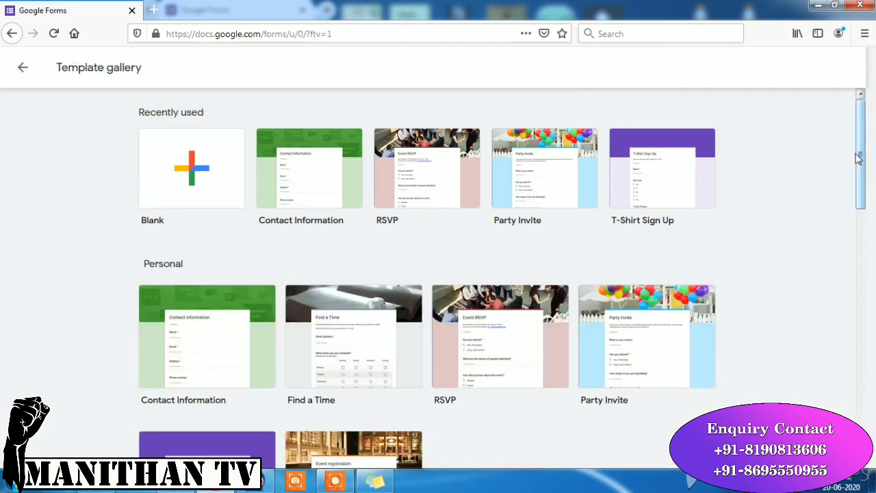
left_click_drag(861, 150, 857, 275)
left_click(857, 196)
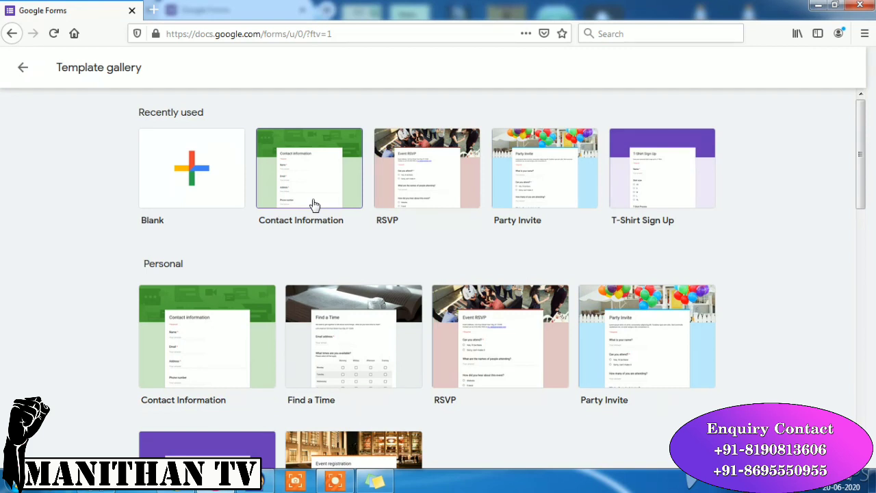
- Create a Blank form and rename 'Untitled form' to 'Online Test'
left_click(199, 180)
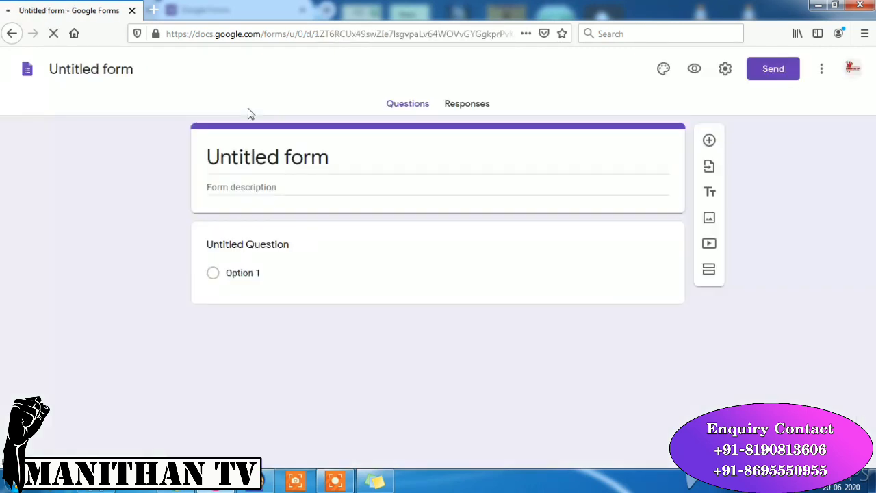
left_click(104, 68)
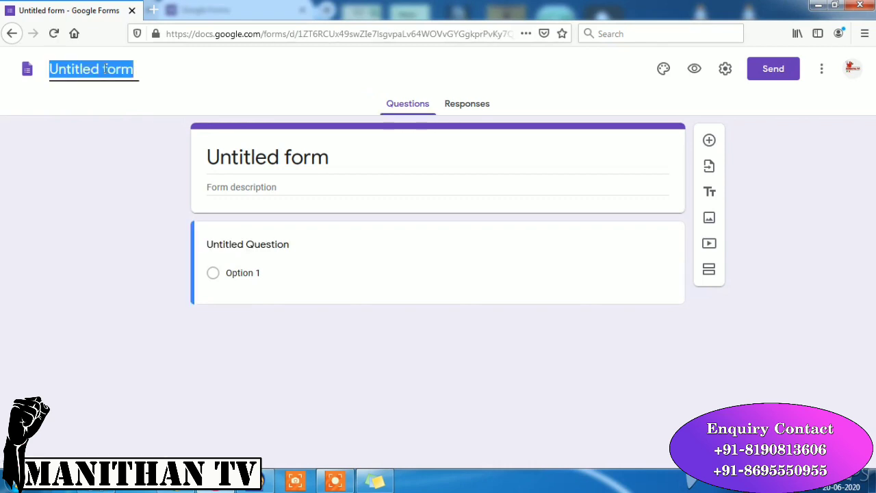
type("O")
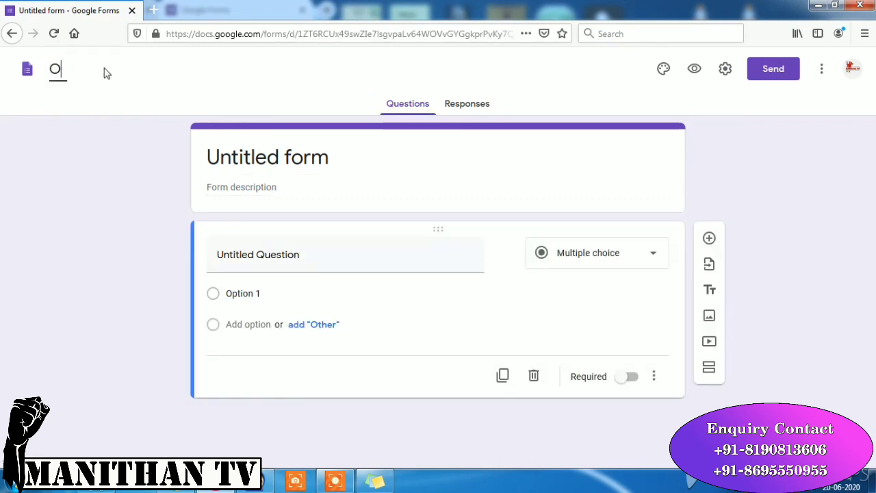
type("nline")
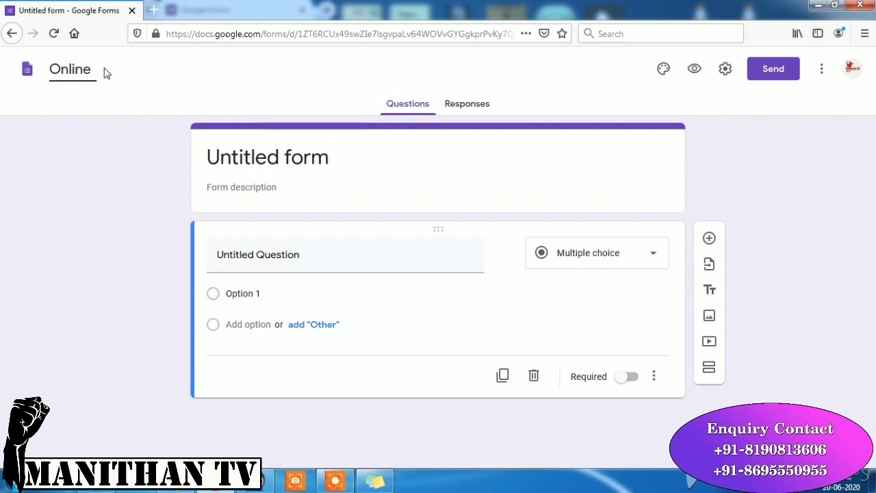
type(" te")
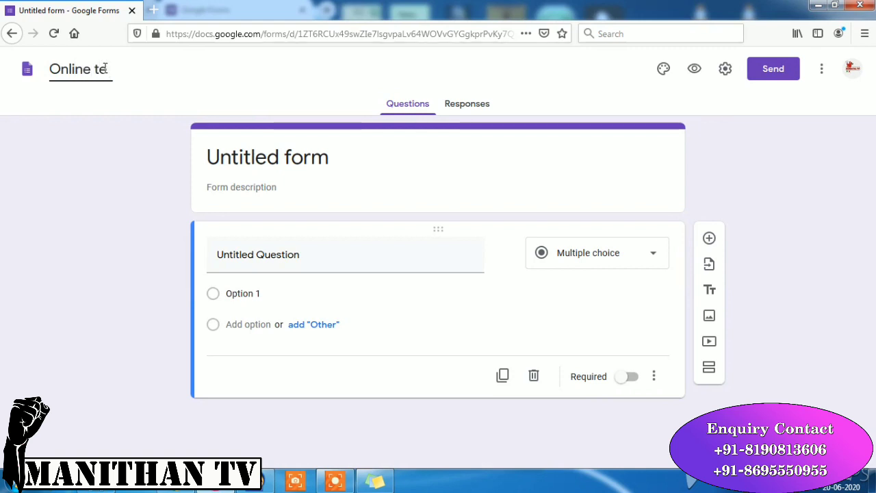
key("BackSpace")
key("BackSpace")
type("Test")
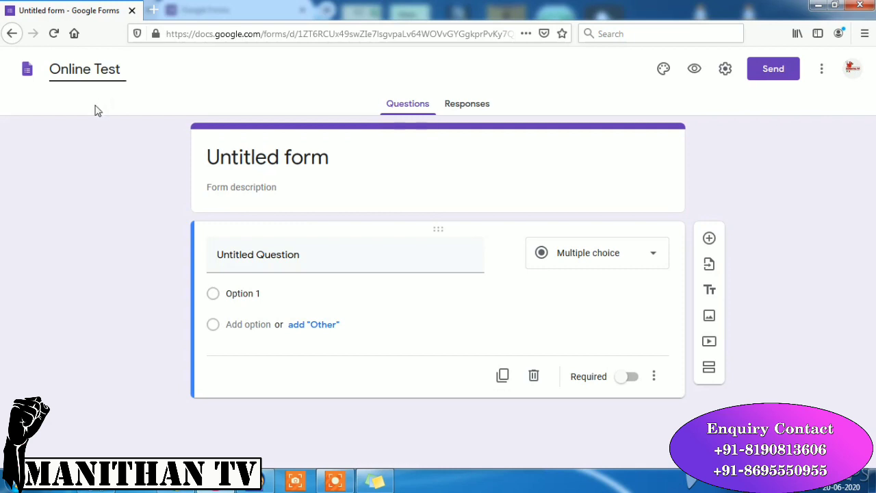
left_click(96, 111)
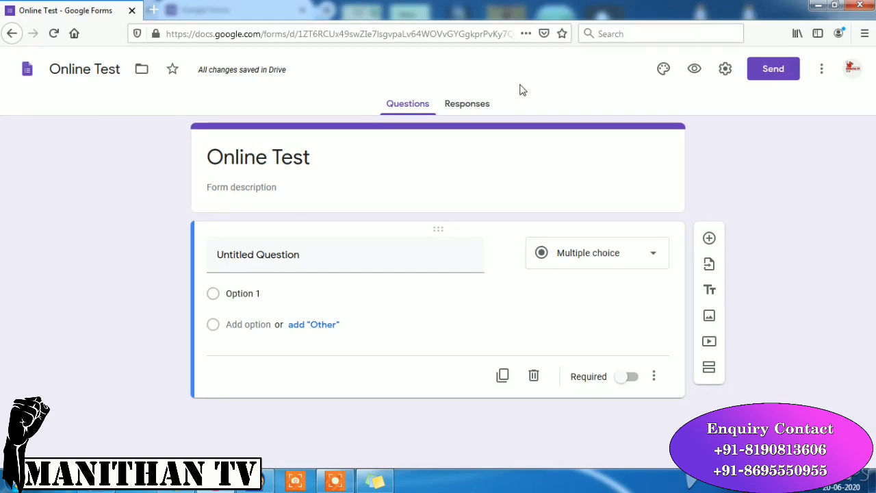
left_click(486, 108)
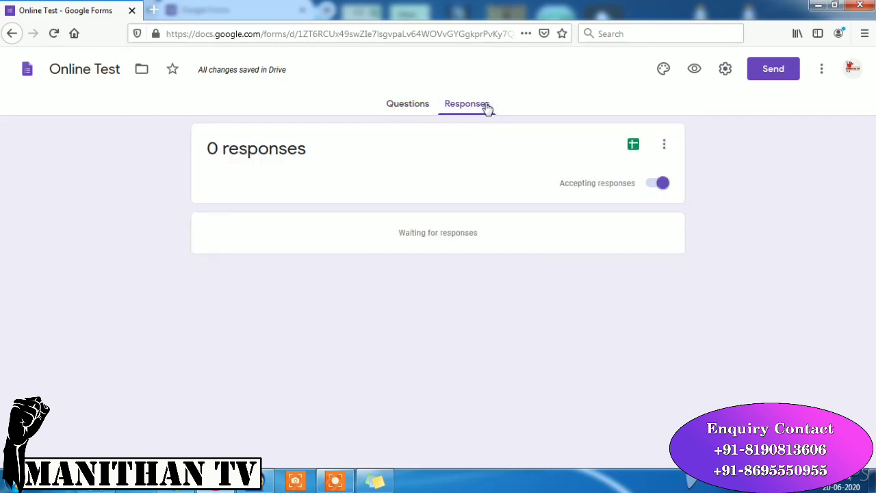
left_click(413, 110)
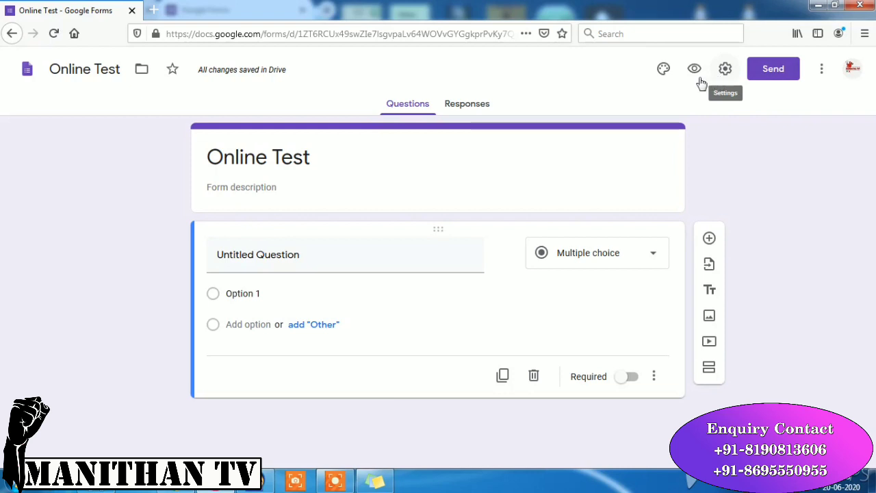
- Enable 'Make this a quiz' in the form settings, releasing grades immediately, and save
left_click(724, 74)
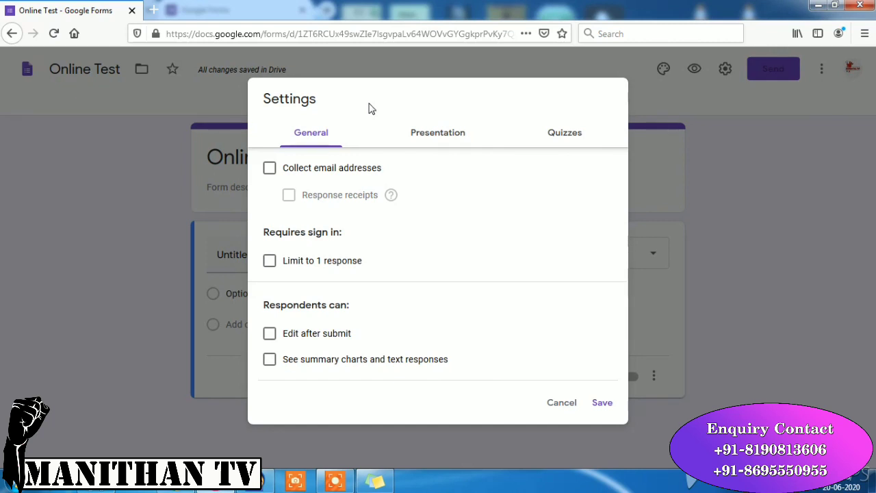
left_click(436, 136)
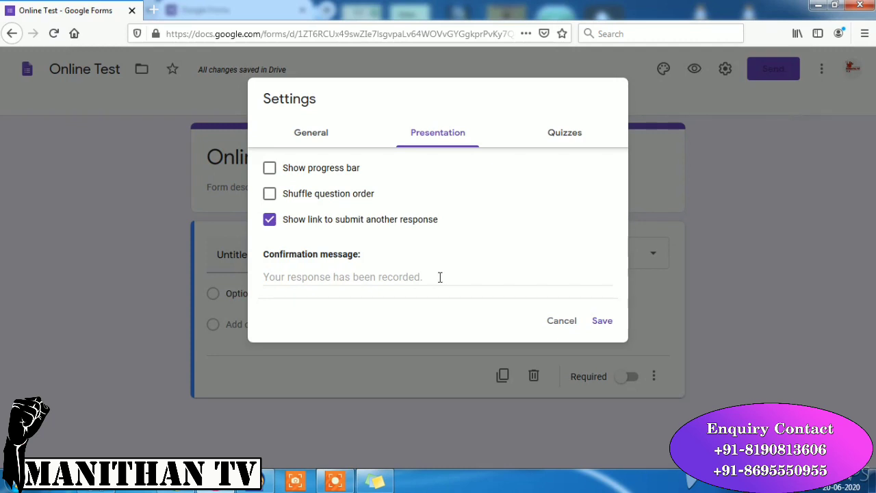
left_click(570, 139)
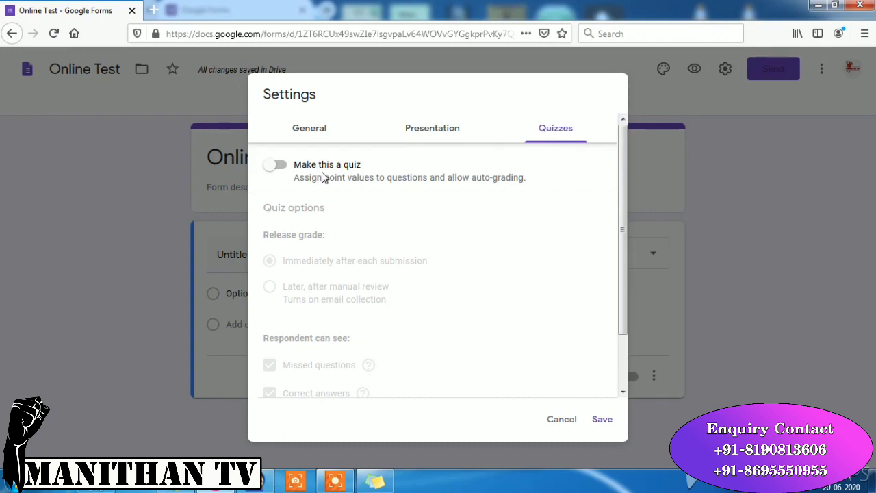
left_click(281, 165)
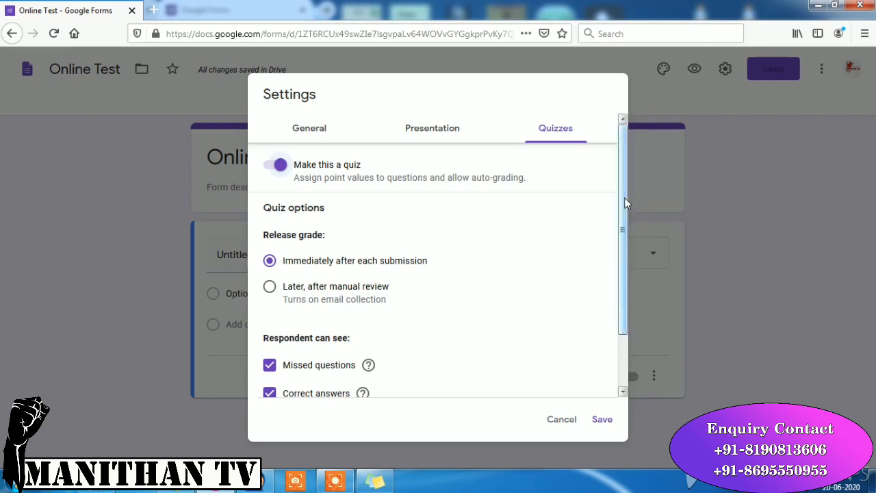
left_click_drag(629, 218, 632, 286)
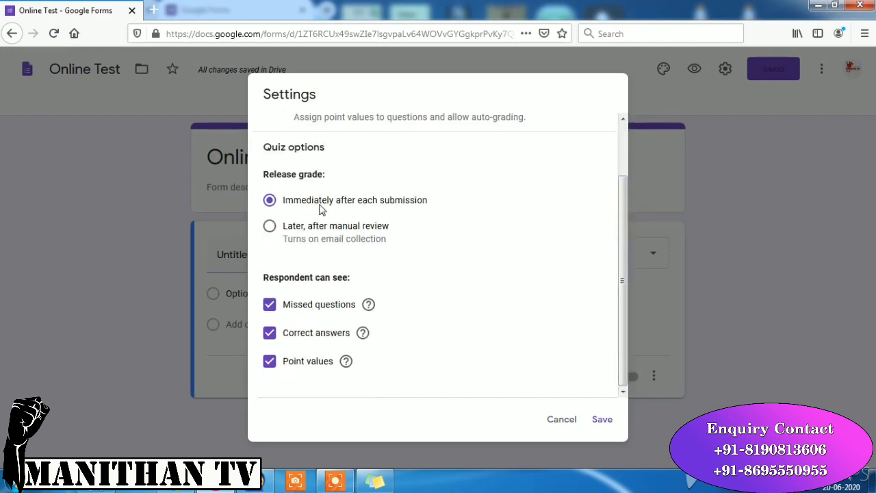
left_click(605, 421)
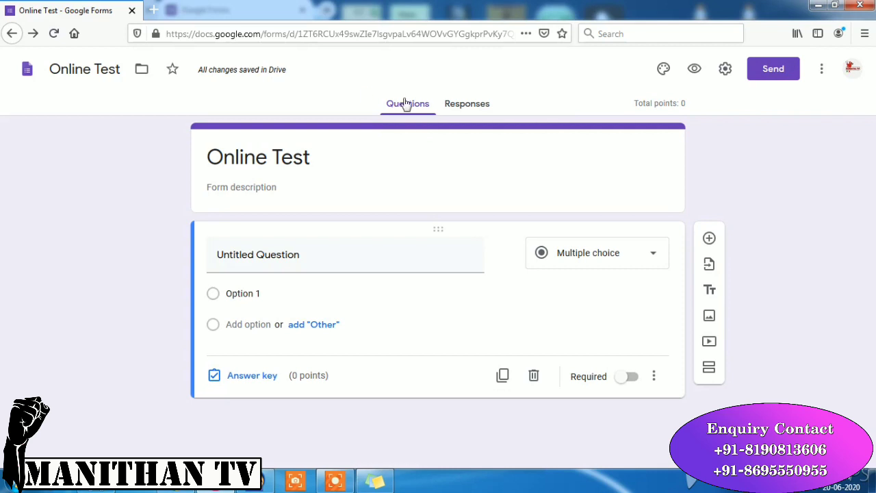
- Find Certify'em in the add-ons Marketplace by searching 'cert' and start installing it
left_click(820, 75)
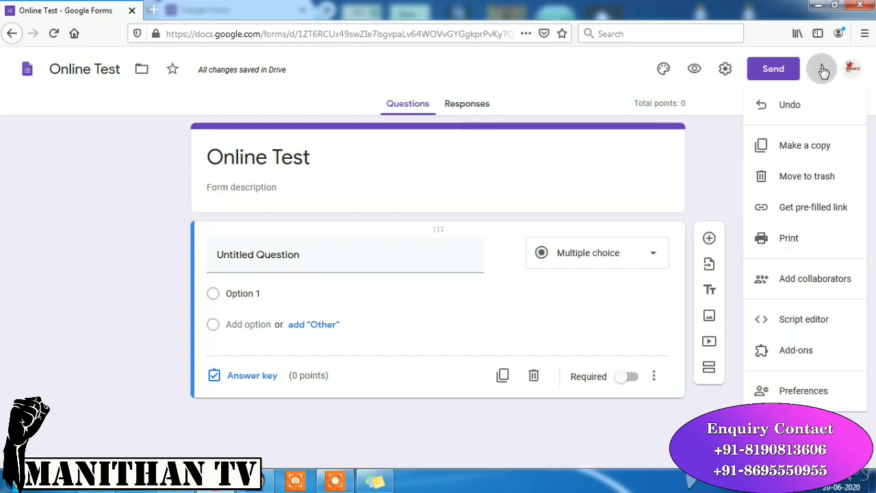
left_click(789, 350)
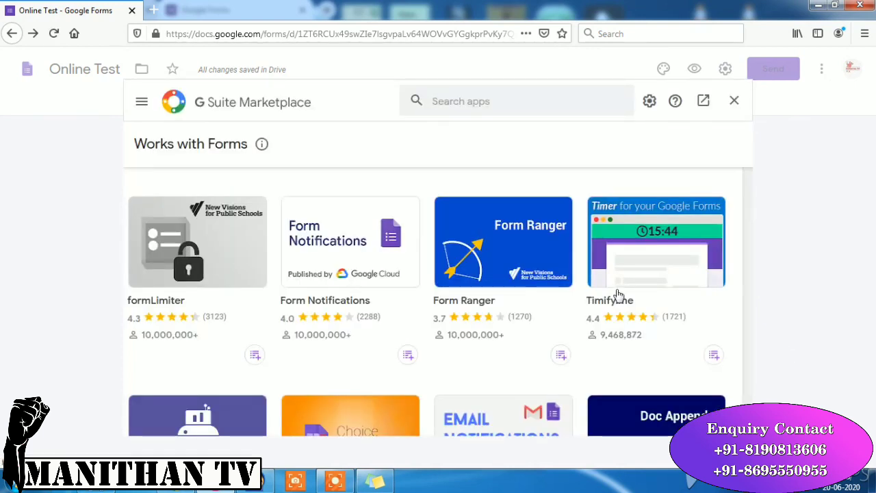
left_click(494, 106)
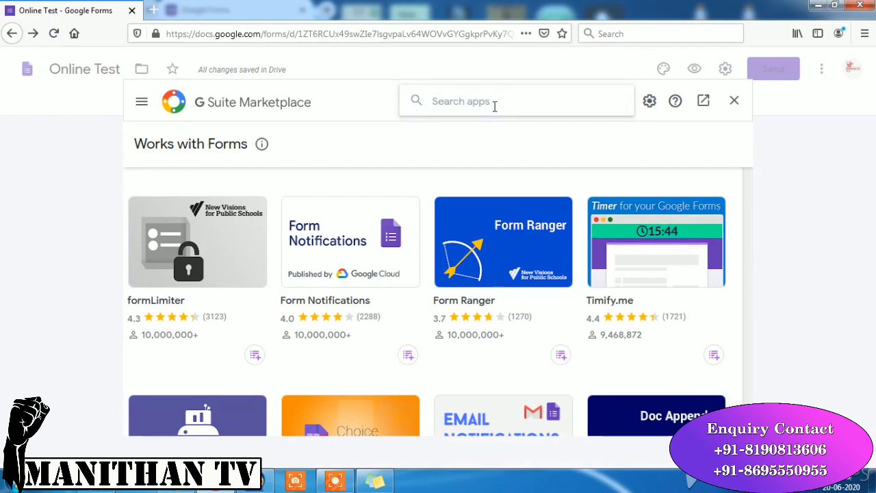
type("cert")
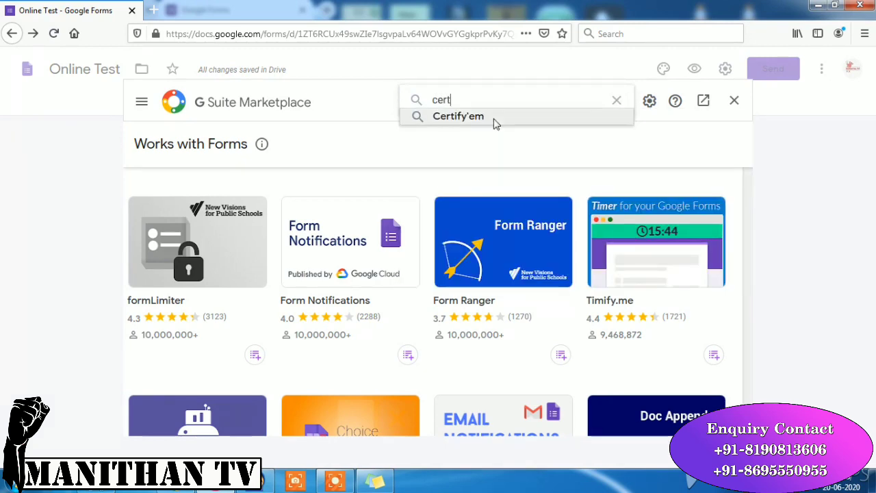
left_click(494, 118)
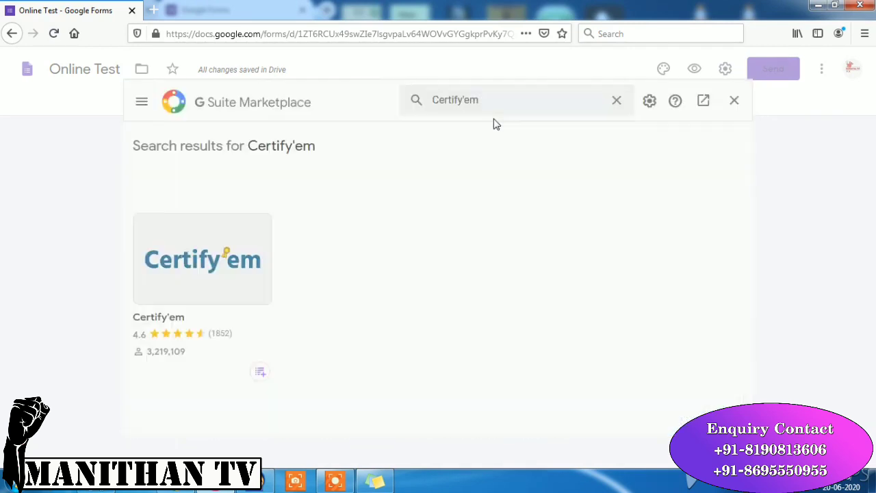
left_click(215, 280)
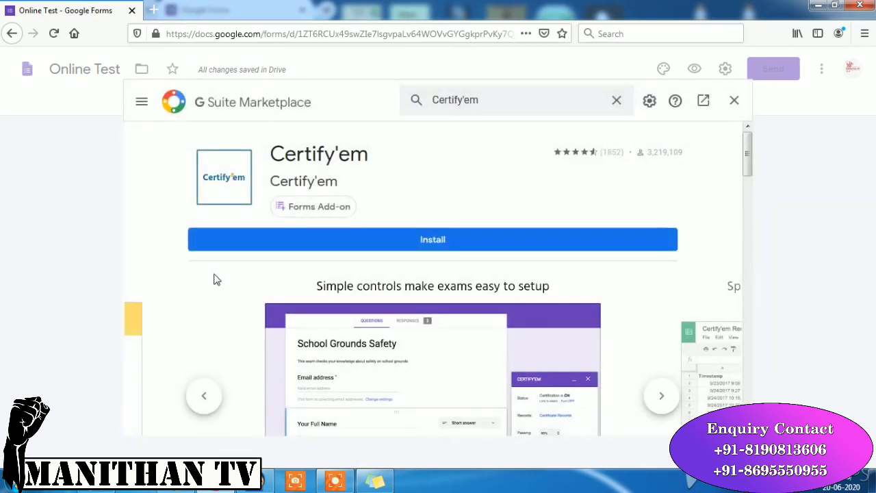
left_click(390, 246)
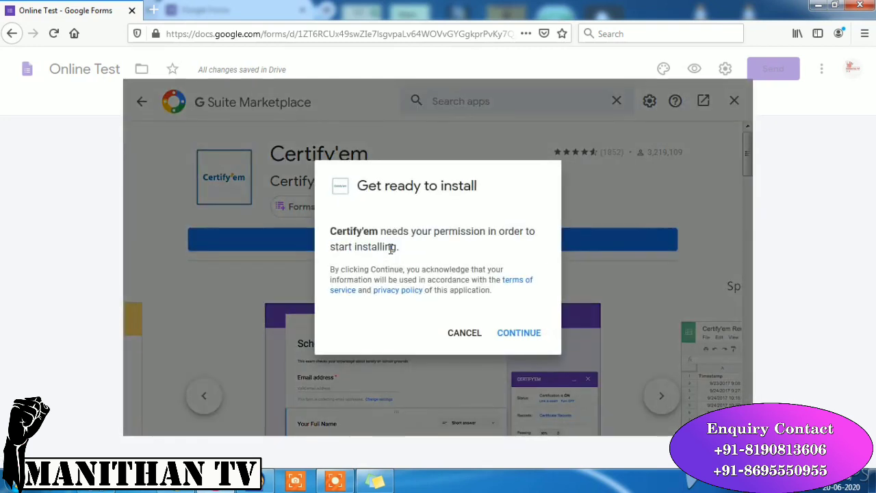
- Authorize Certify'em for the Google account, complete the install and dismiss the confirmation
left_click(517, 334)
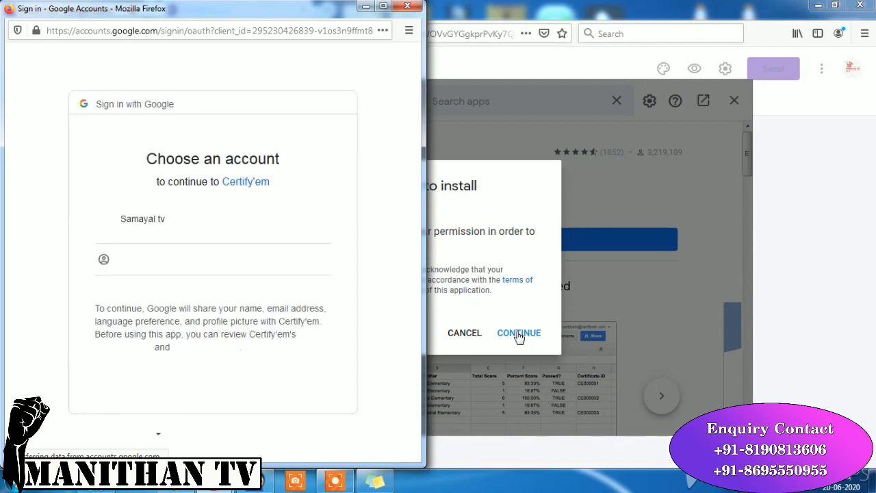
left_click(211, 228)
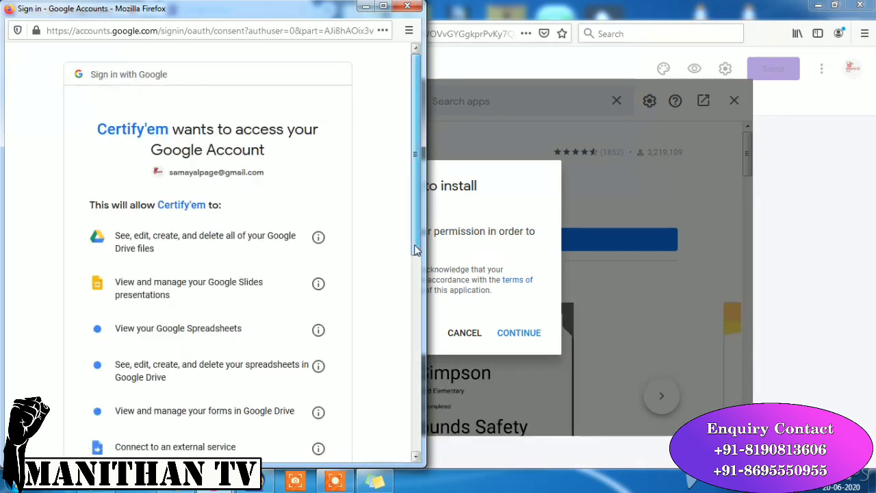
left_click_drag(416, 247, 423, 446)
left_click(308, 386)
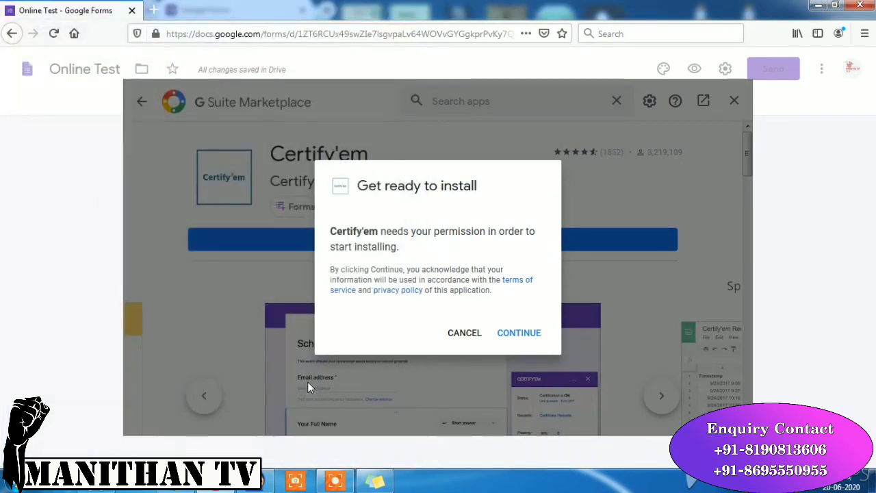
left_click(519, 333)
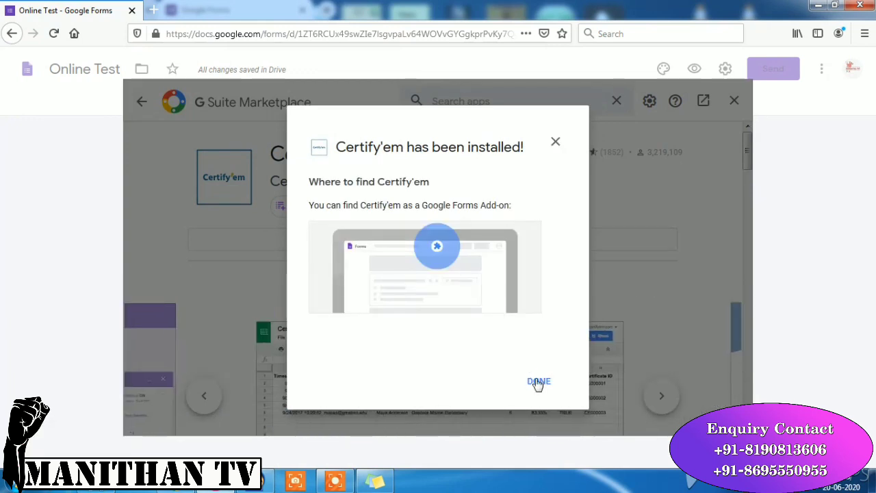
left_click(539, 381)
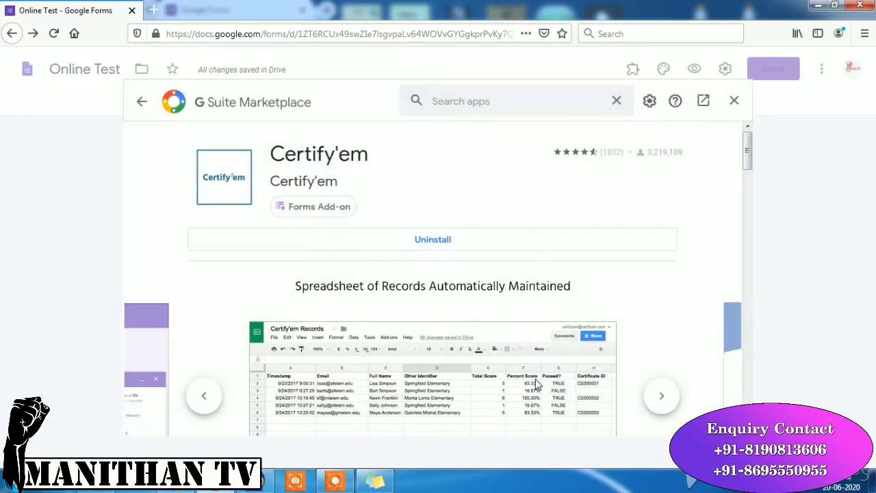
- Close the Marketplace and show the Certify'em controls panel from the Add-ons menu
left_click(735, 101)
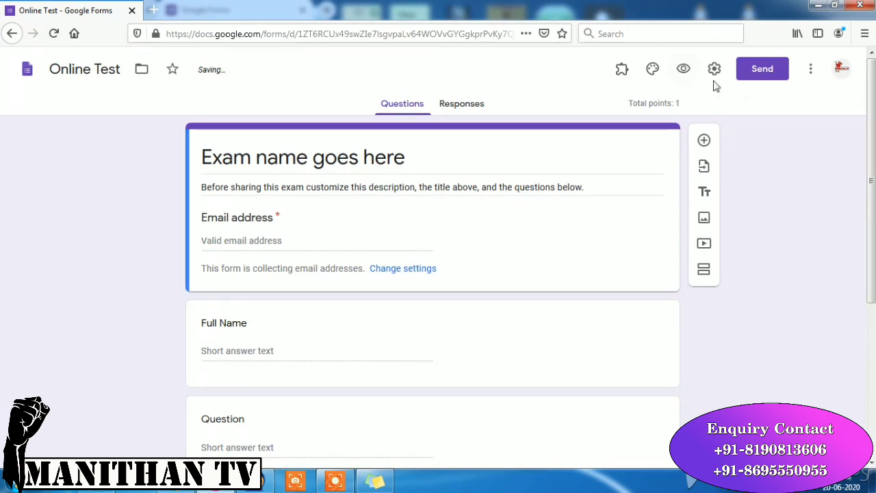
left_click(621, 74)
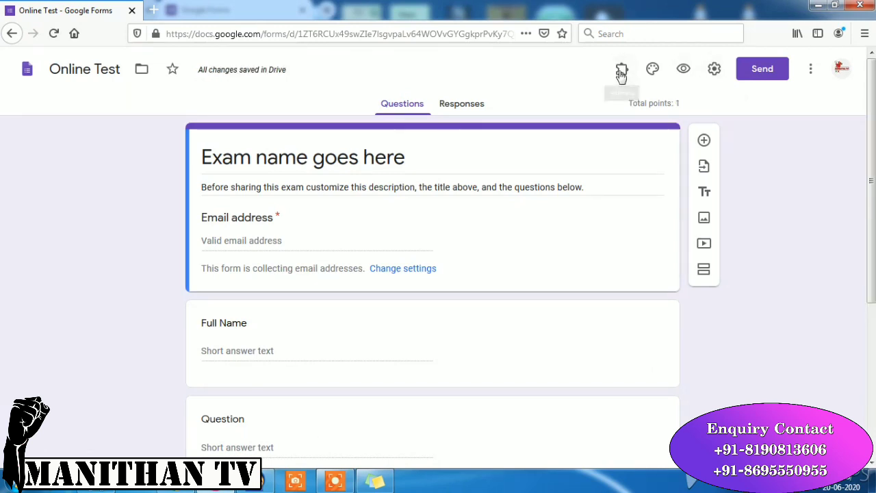
left_click(621, 72)
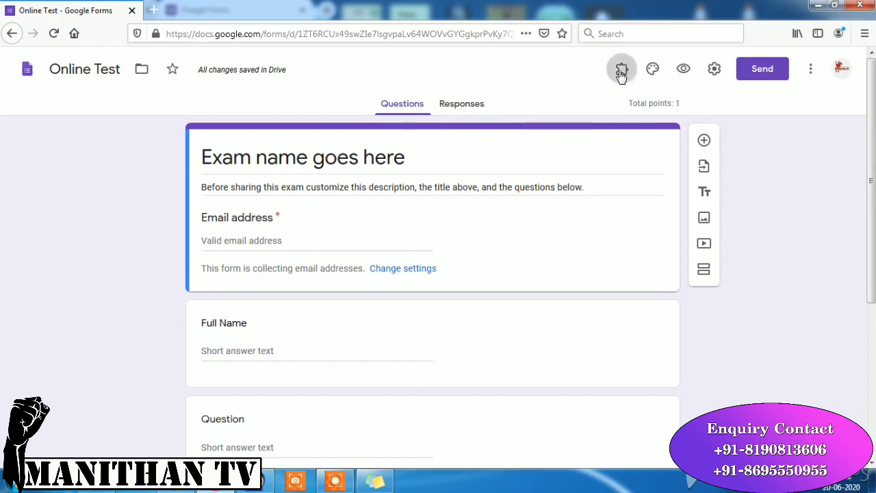
left_click(645, 107)
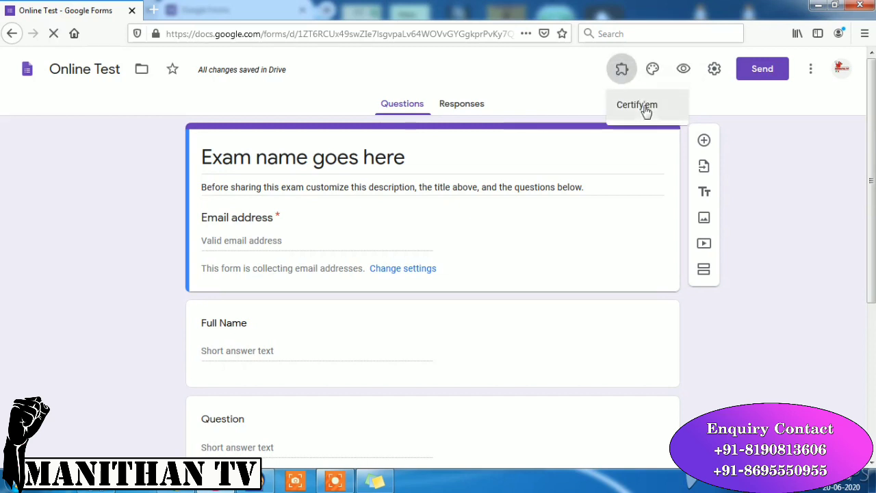
left_click(645, 107)
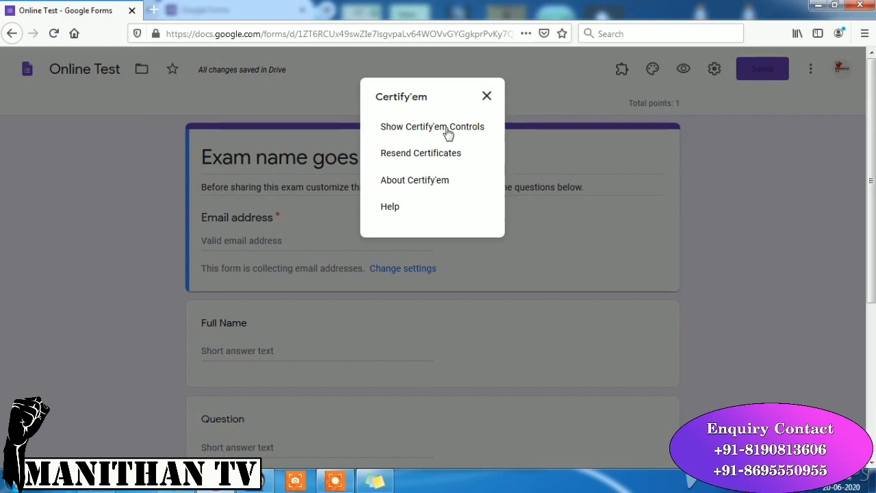
left_click(448, 133)
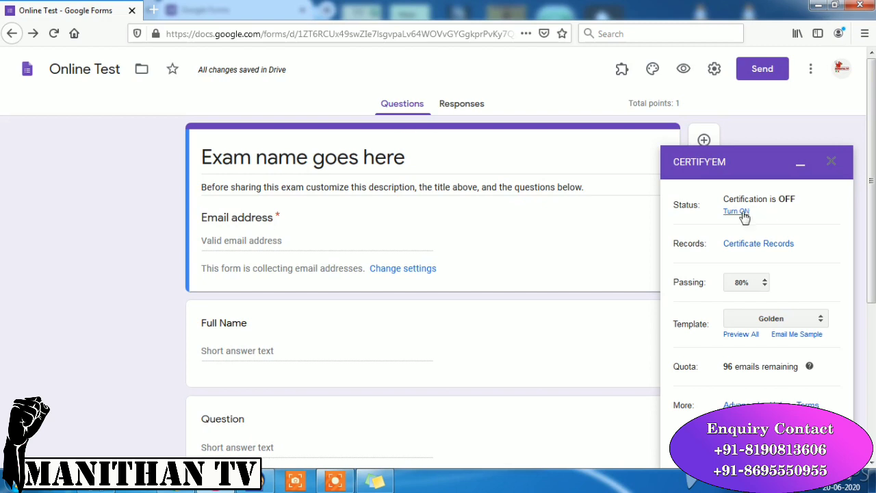
- Turn Certify'em status ON, then check the certificate records and passing percentage options
left_click(744, 212)
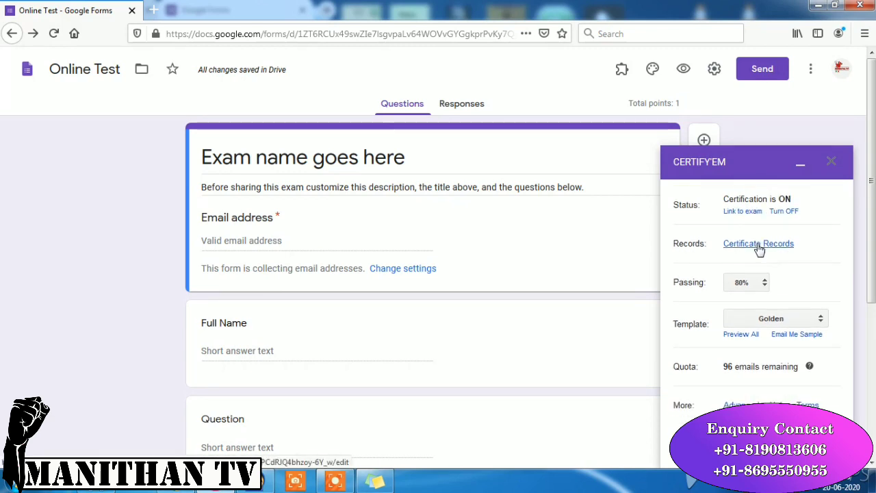
left_click(786, 212)
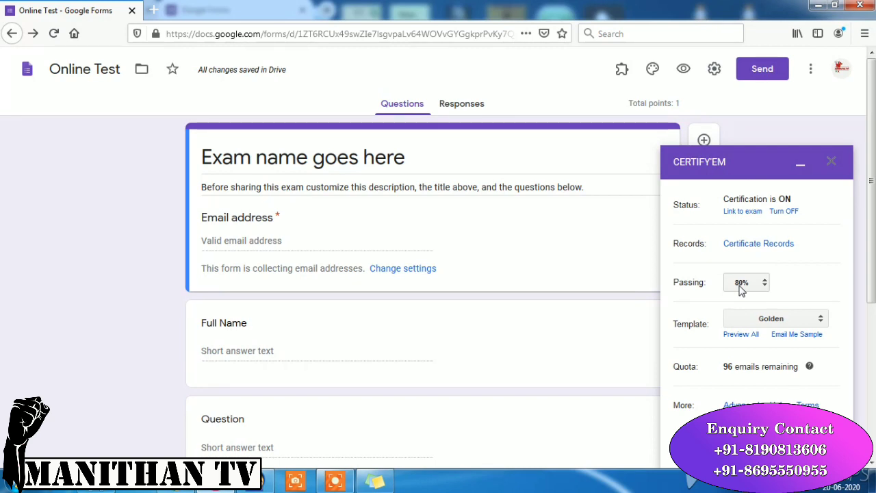
left_click(765, 284)
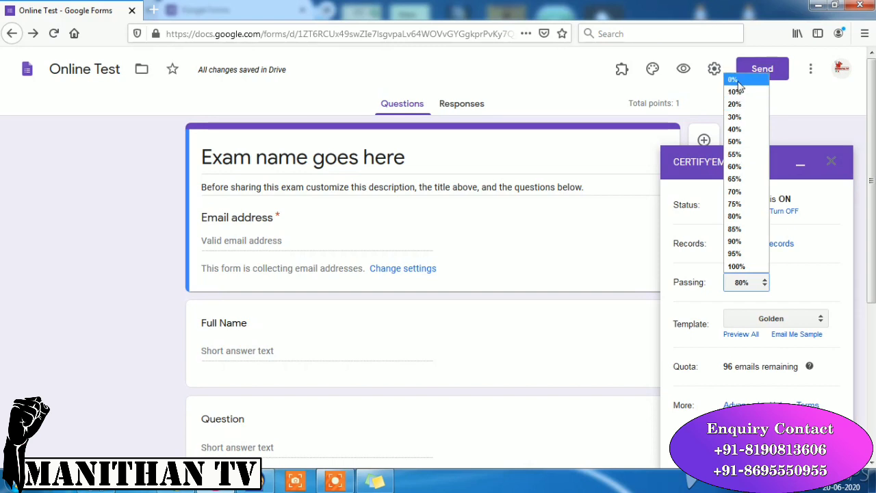
- Set Certify'em's passing percentage to 0% and keep the Golden certificate template
left_click(736, 80)
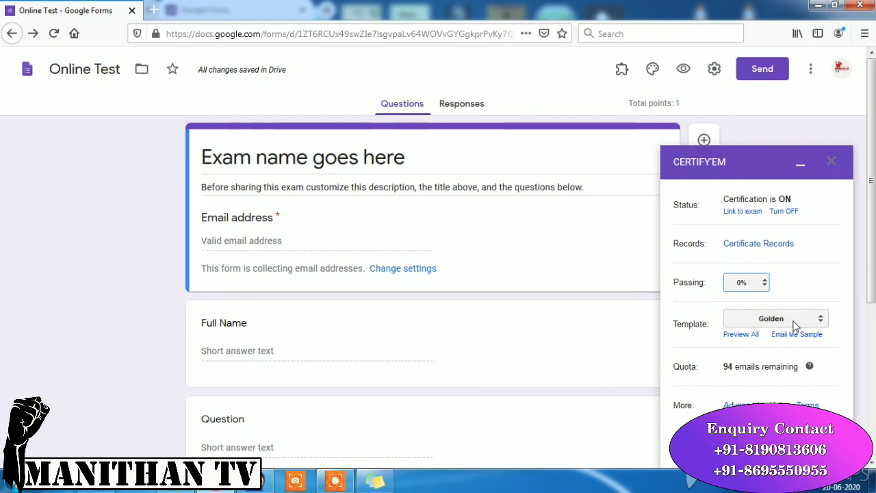
left_click(820, 319)
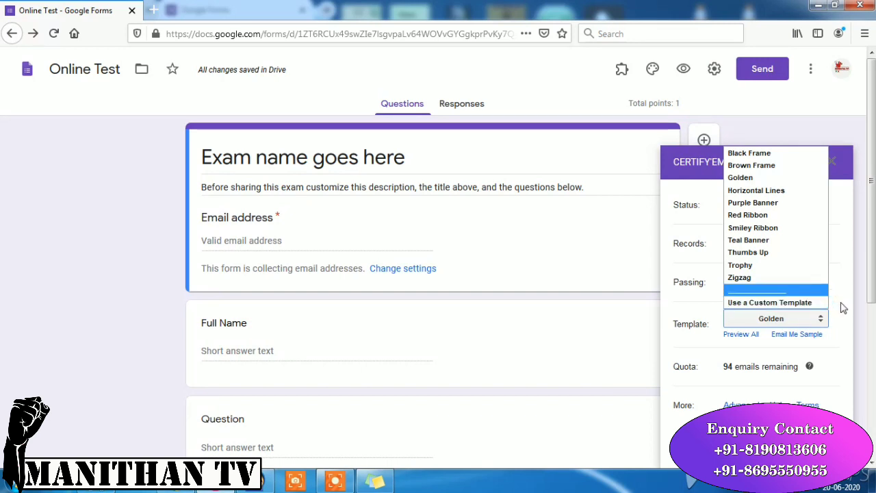
left_click(842, 306)
scroll(871, 296, "down", 1)
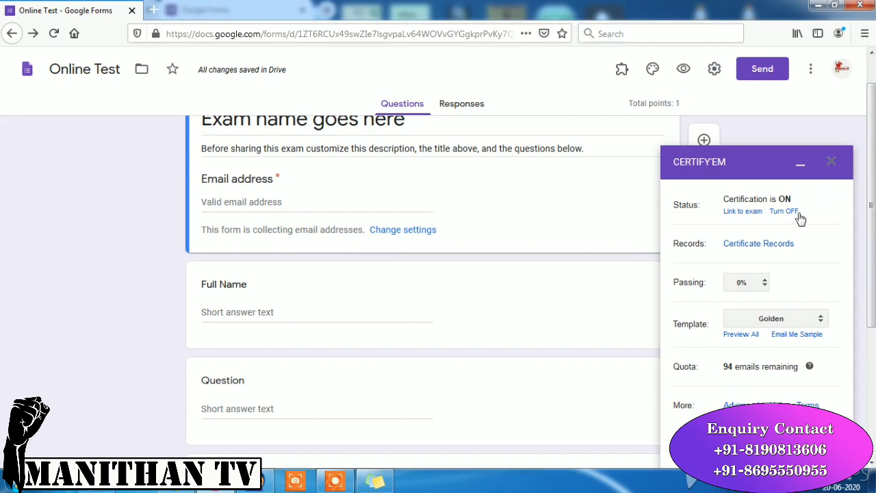
- Minimize the Certify'em panel and replace the placeholder exam title with 'Online Test'
left_click(801, 168)
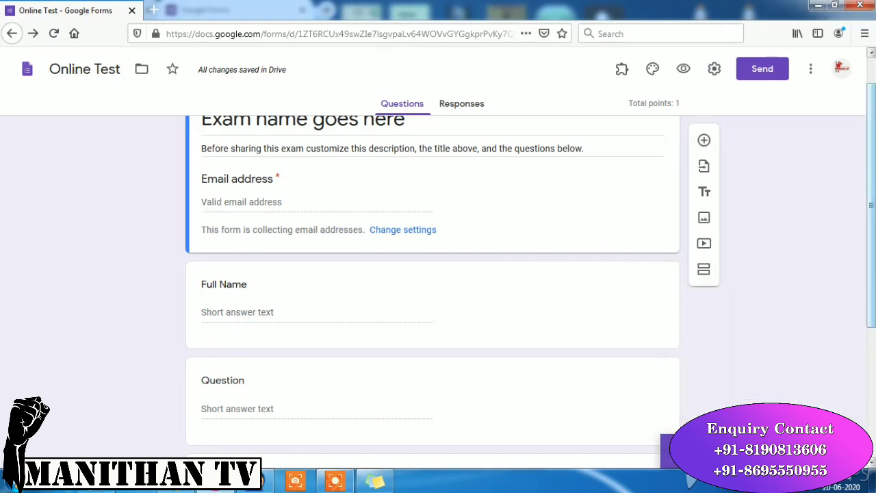
scroll(871, 205, "up", 1)
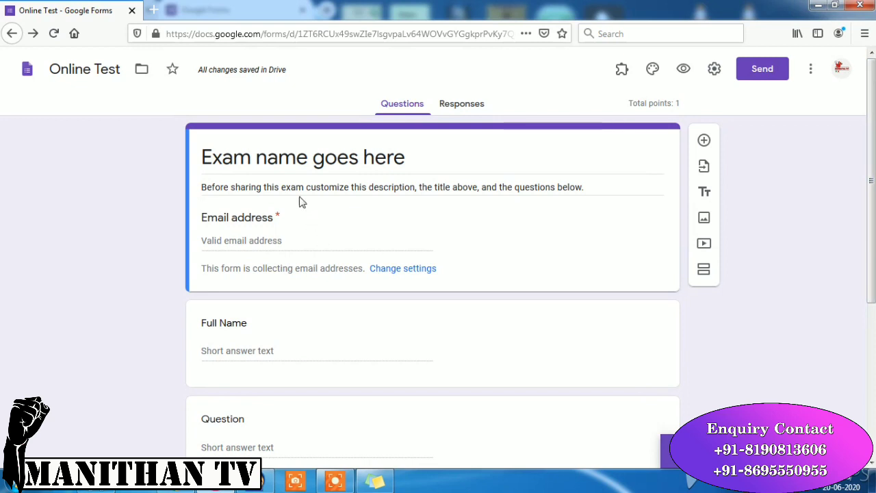
triple_click(409, 159)
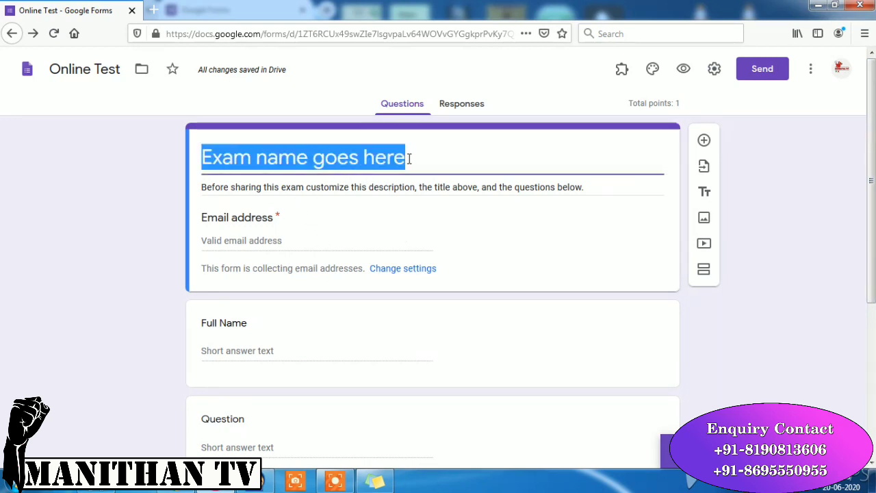
type("Onl")
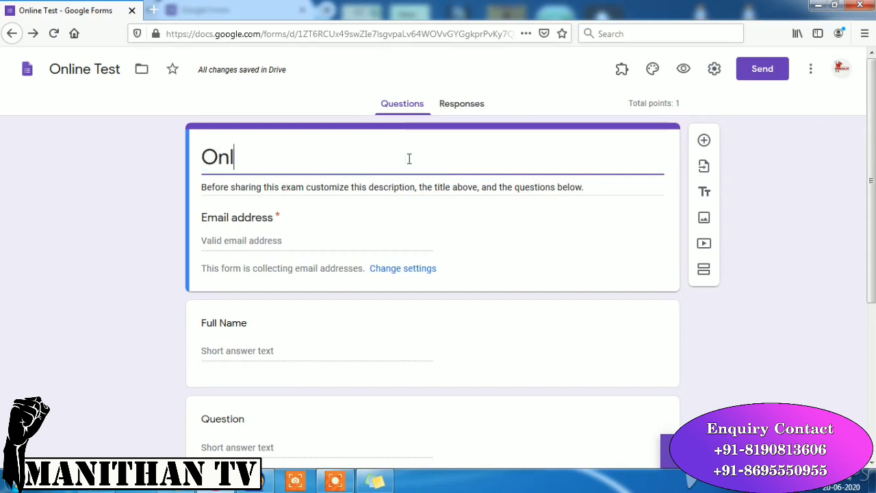
type("ine ")
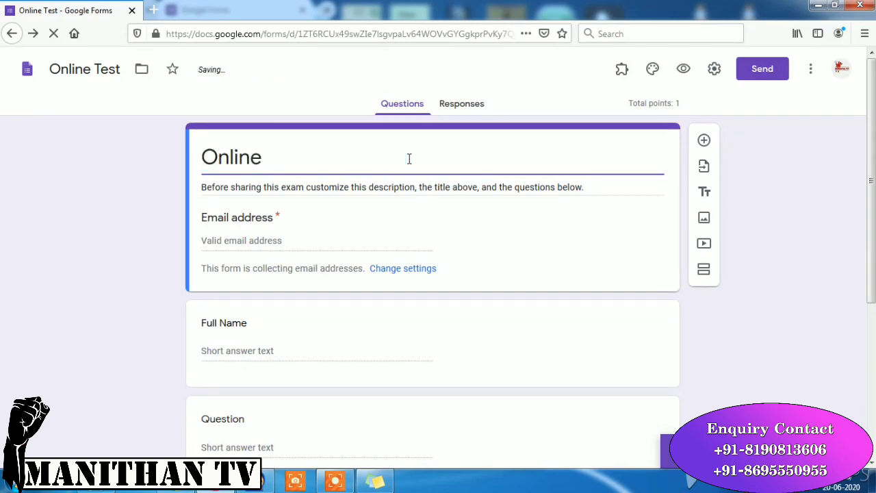
type("Test")
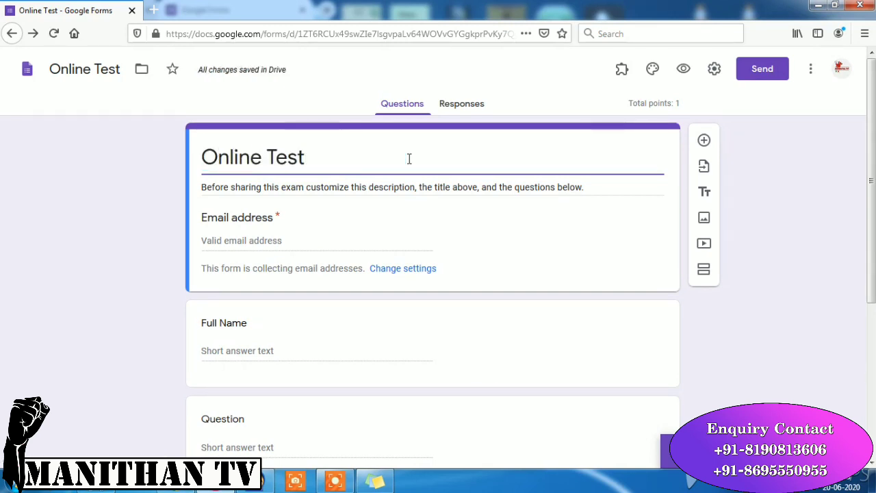
left_click(283, 187)
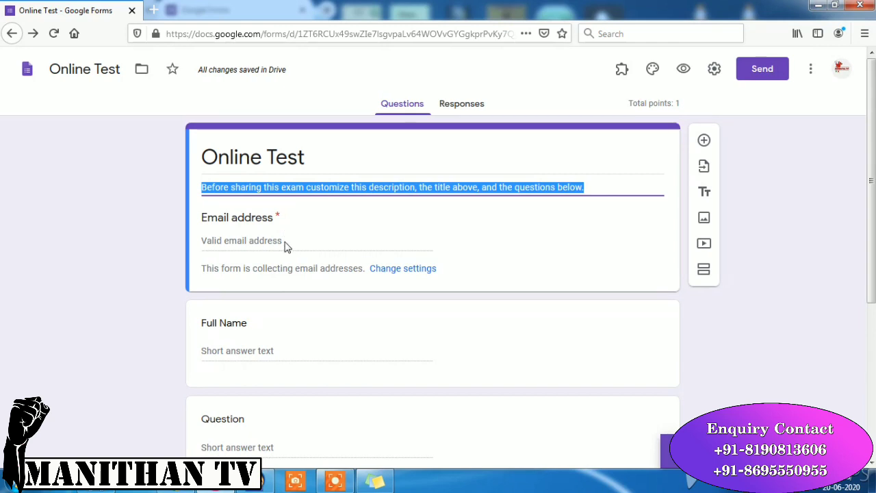
left_click(279, 243)
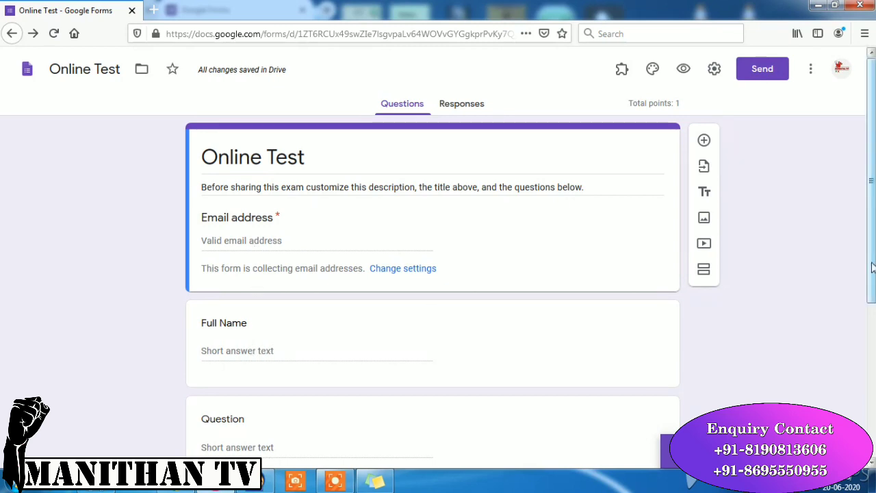
scroll(872, 267, "down", 2)
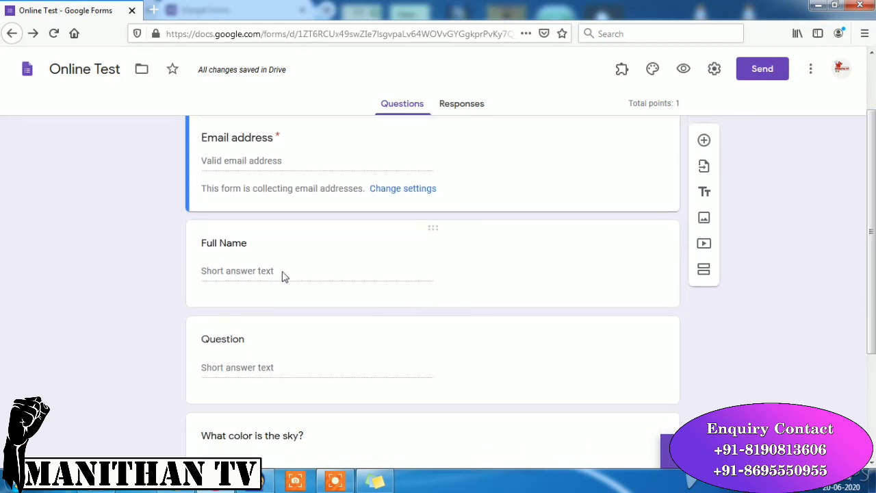
left_click(225, 243)
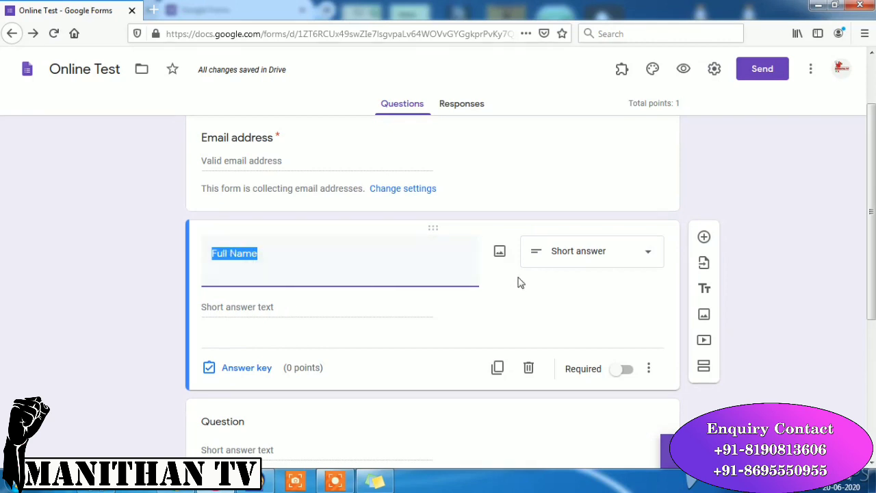
left_click(625, 371)
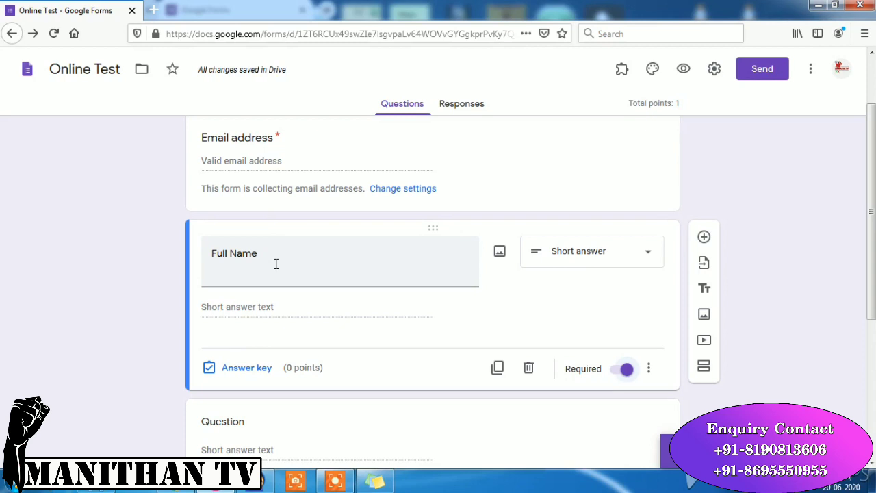
left_click(625, 257)
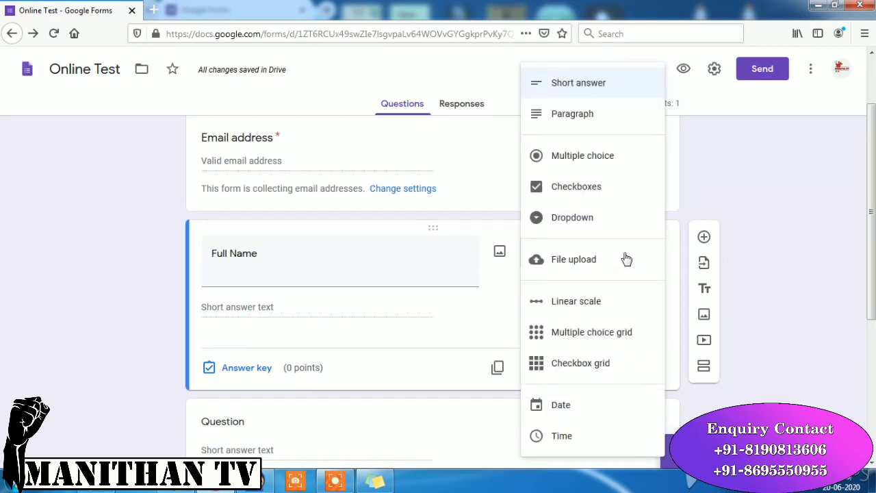
left_click(735, 180)
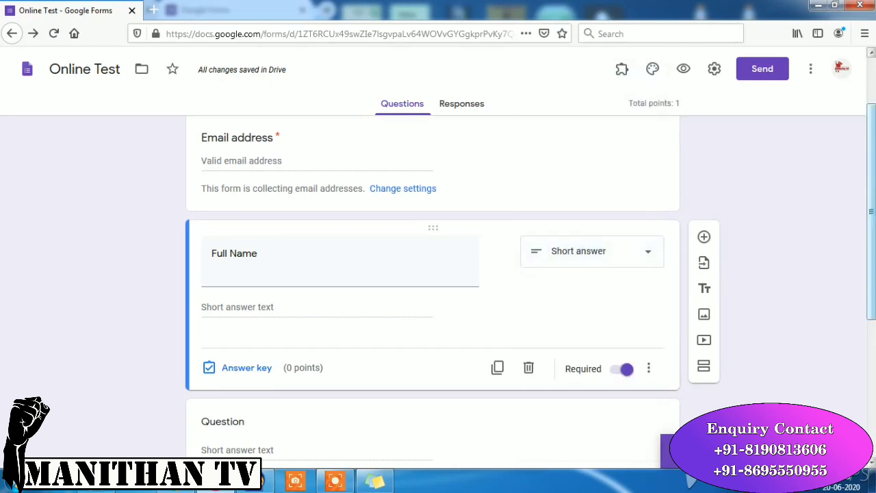
scroll(871, 205, "down", 1)
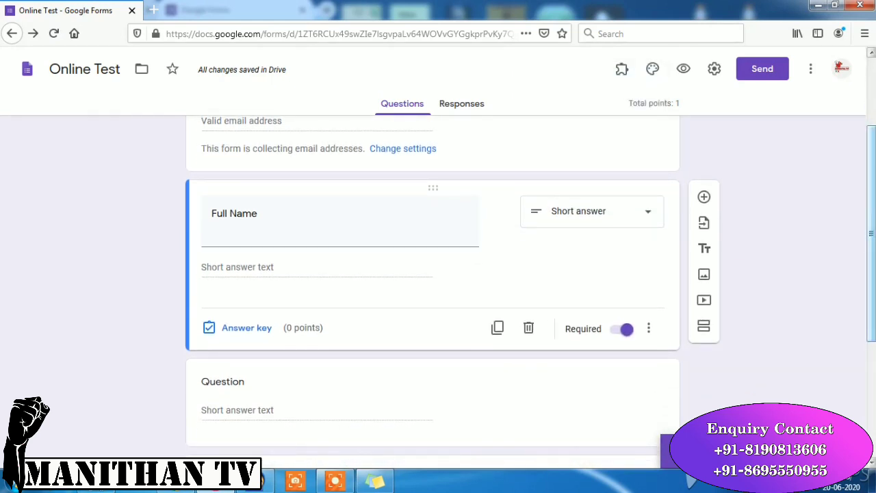
scroll(870, 208, "down", 1)
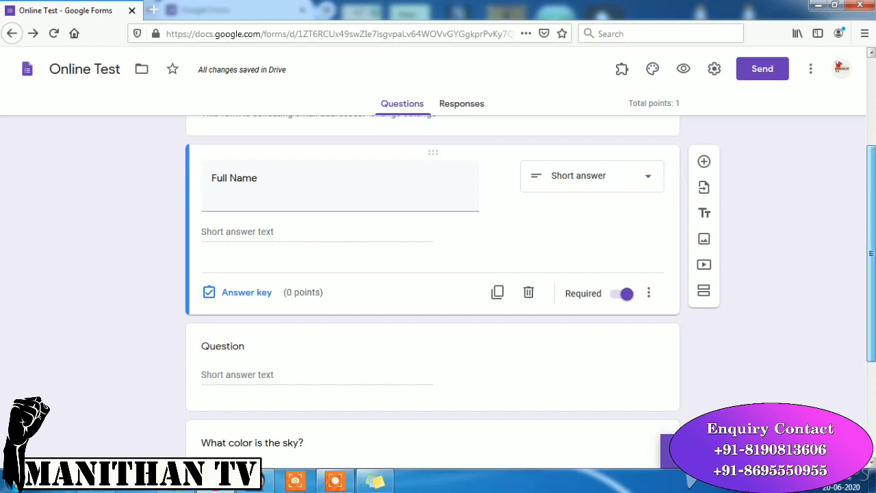
scroll(871, 207, "down", 1)
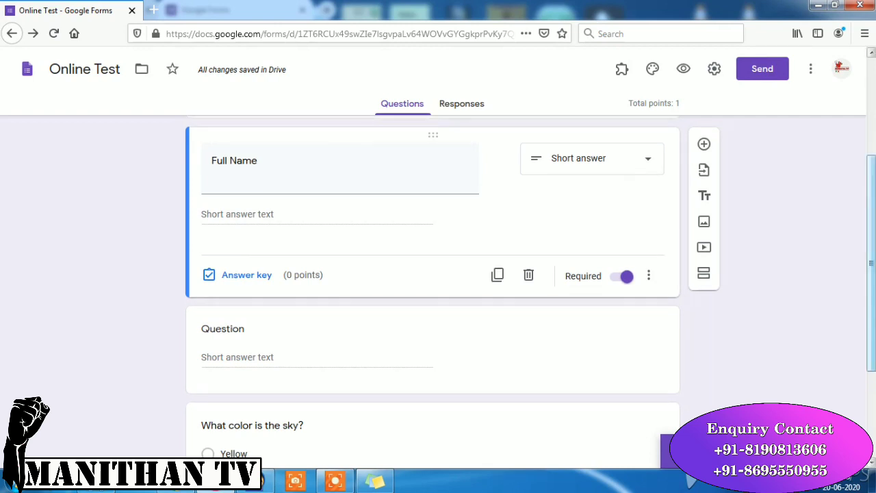
- Key Blue as the correct answer to 'What color is the sky?' and make it required
left_click_drag(872, 260, 871, 348)
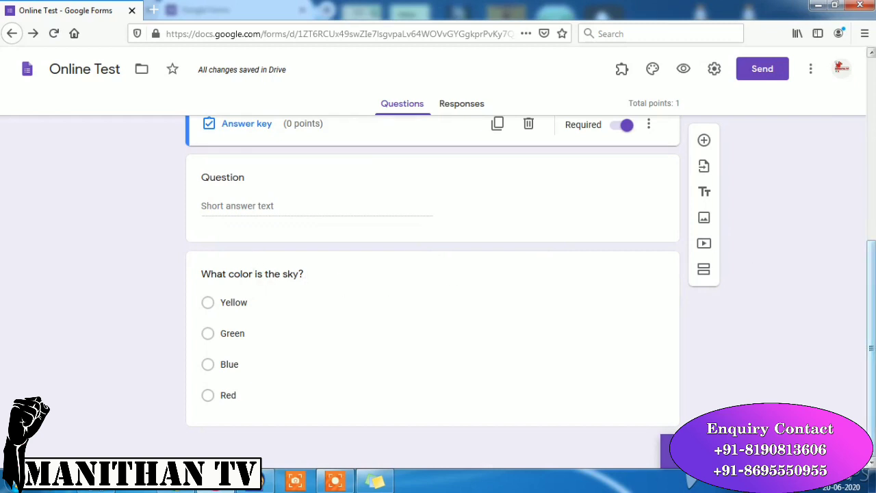
left_click(256, 274)
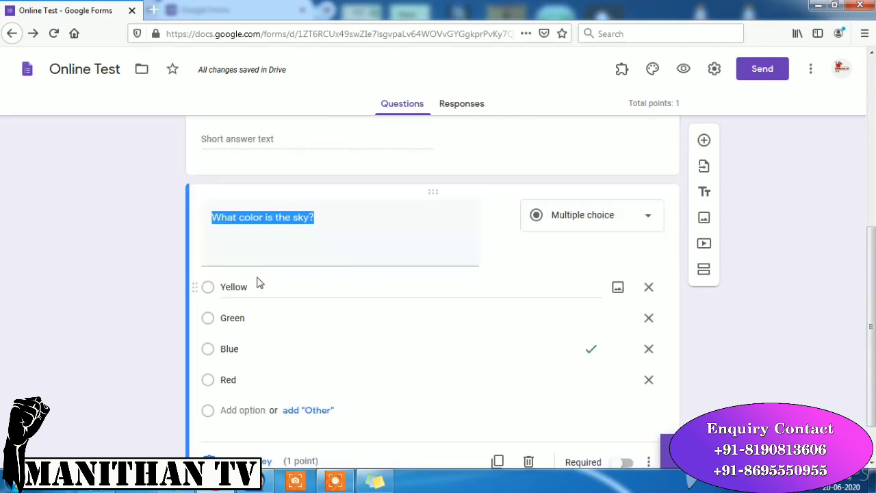
scroll(870, 308, "down", 1)
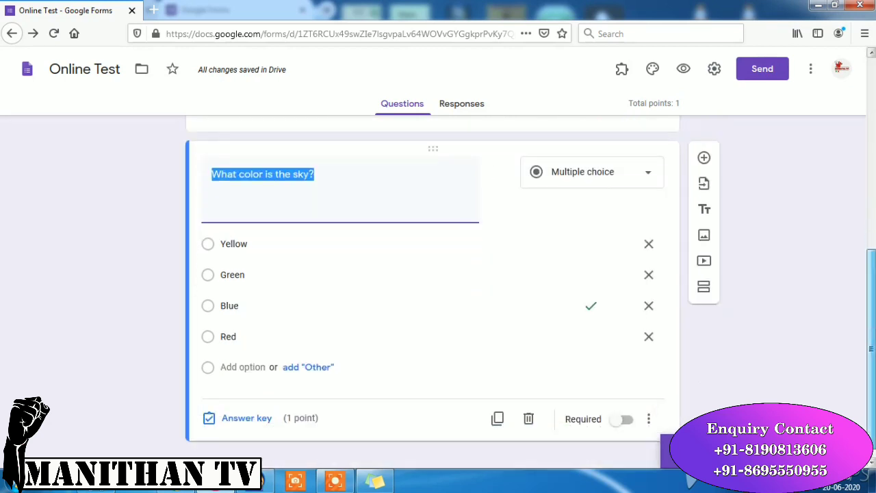
scroll(871, 308, "down", 1)
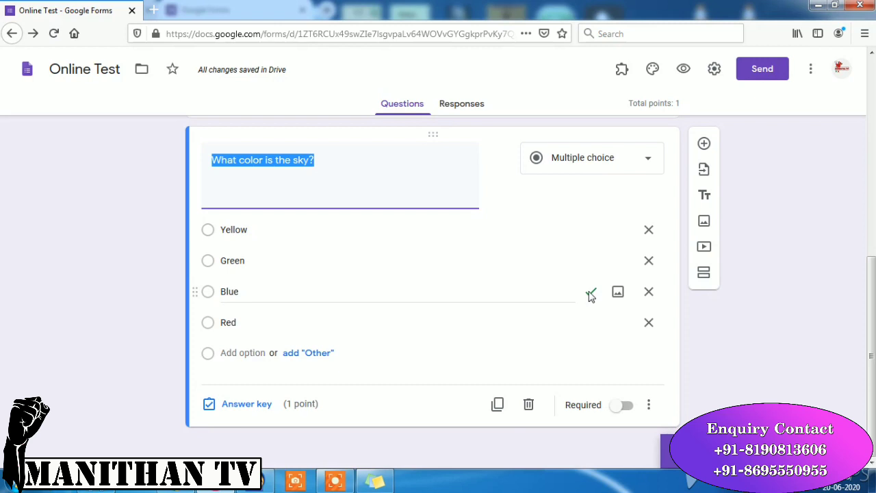
left_click(591, 293)
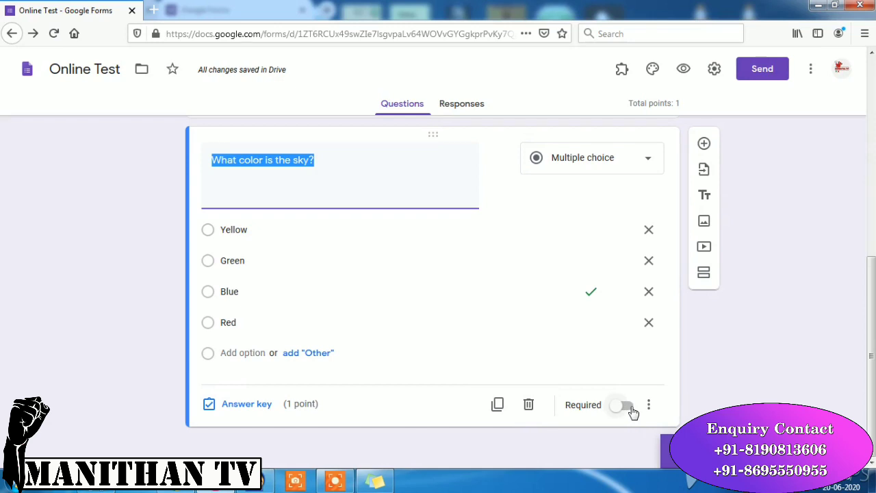
left_click(624, 405)
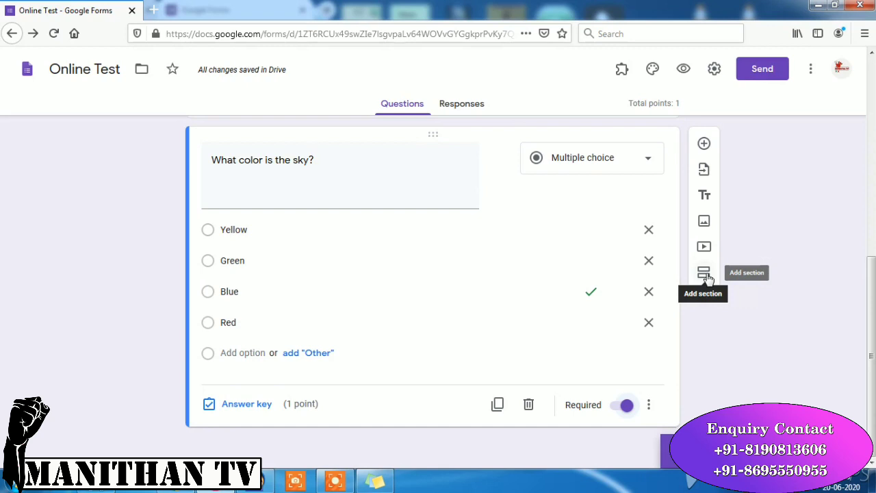
- Add a new section after the first and title it 'second page'
left_click(705, 273)
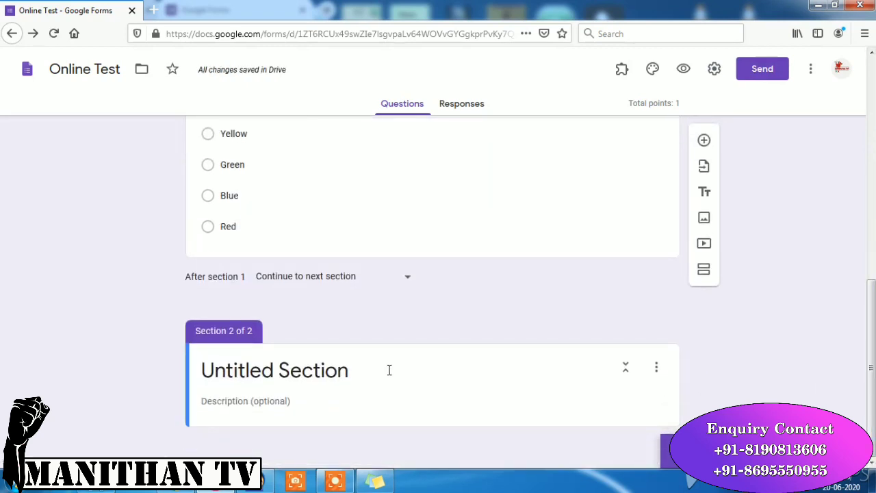
left_click(362, 369)
type("s")
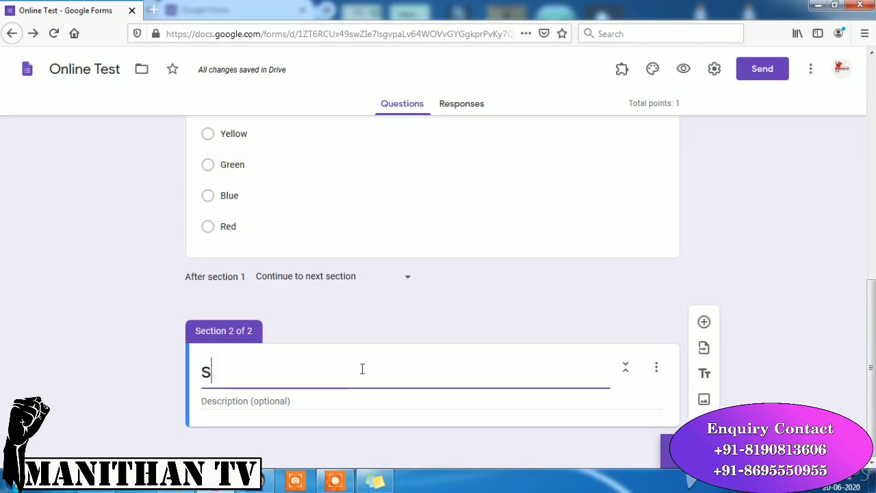
type("econd")
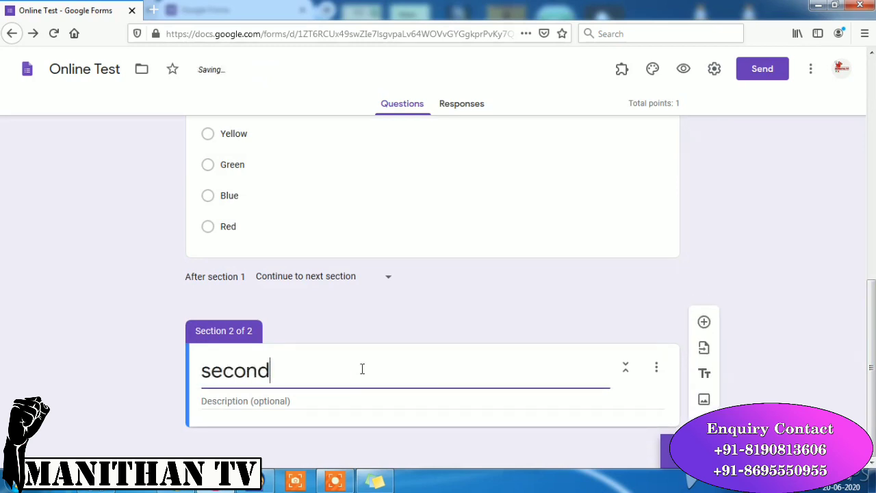
type(" page")
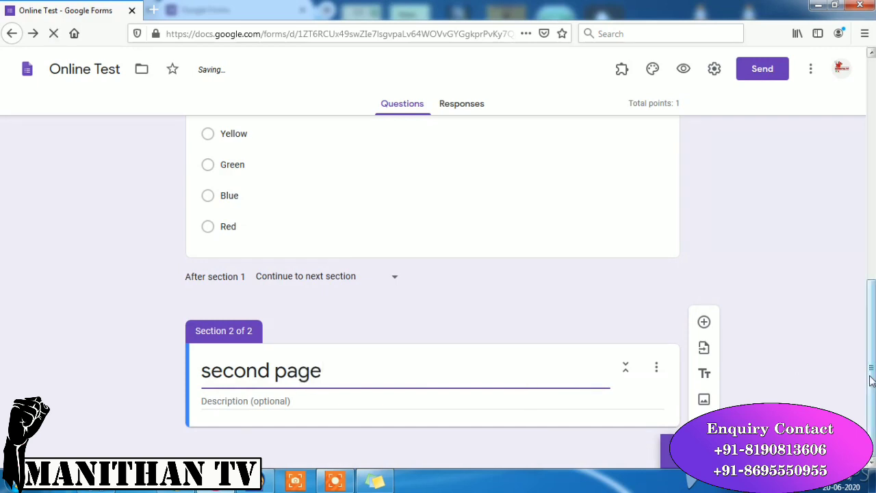
- Add a multiple-choice question 'Total 5+1 = ?' to the second section
left_click(704, 322)
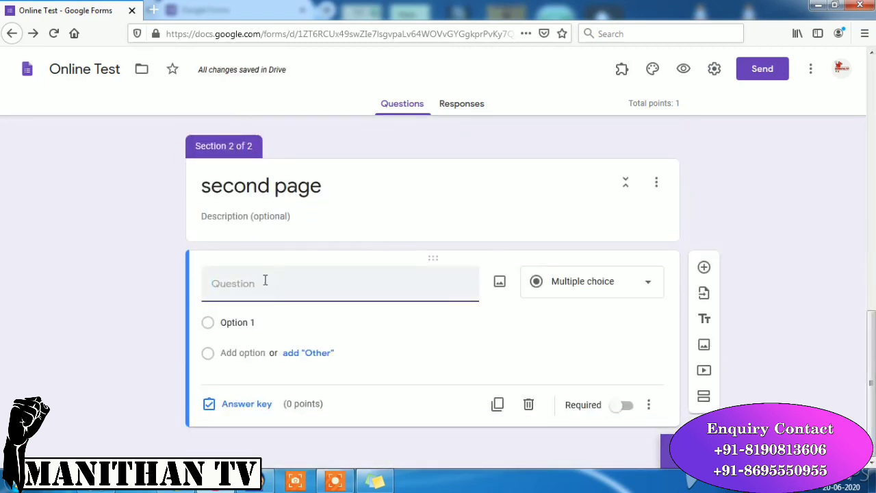
type("s")
key("ctrl+z")
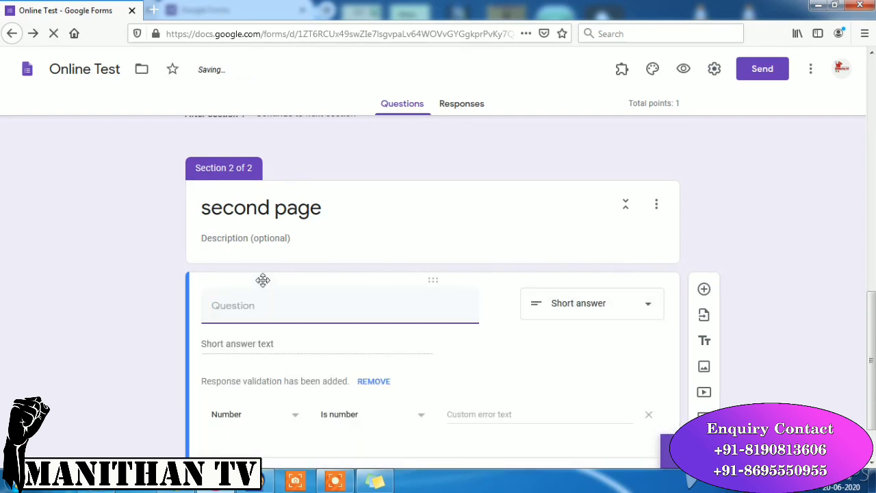
type("Toal")
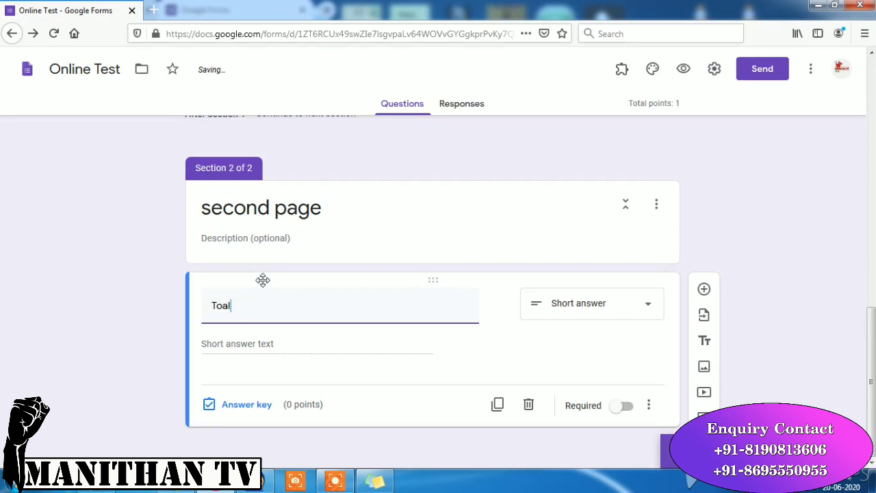
key("BackSpace")
key("BackSpace")
key("BackSpace")
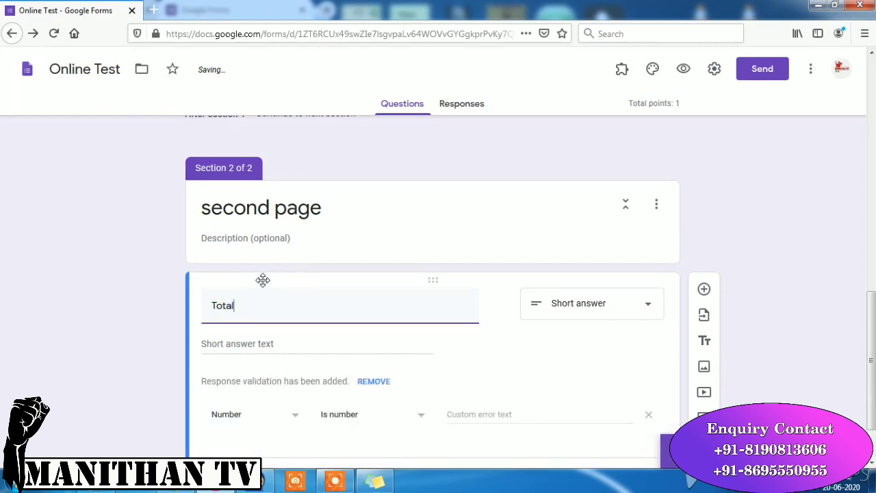
type("otal")
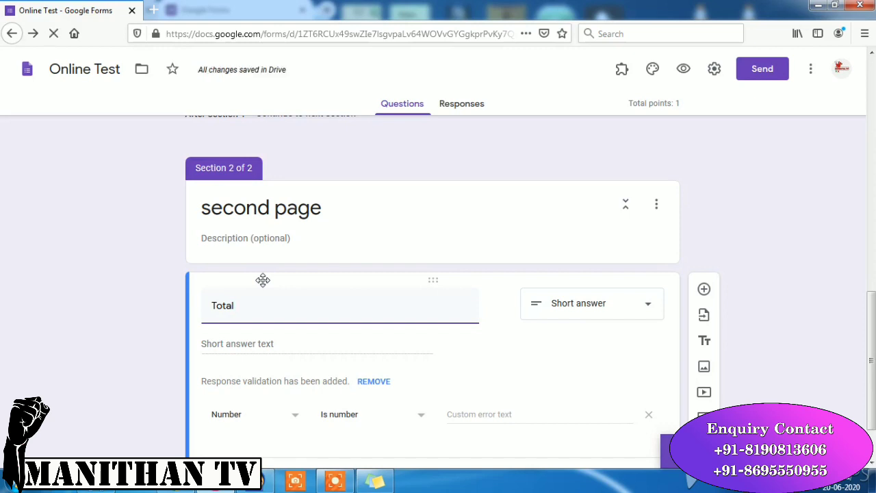
type(" 5+")
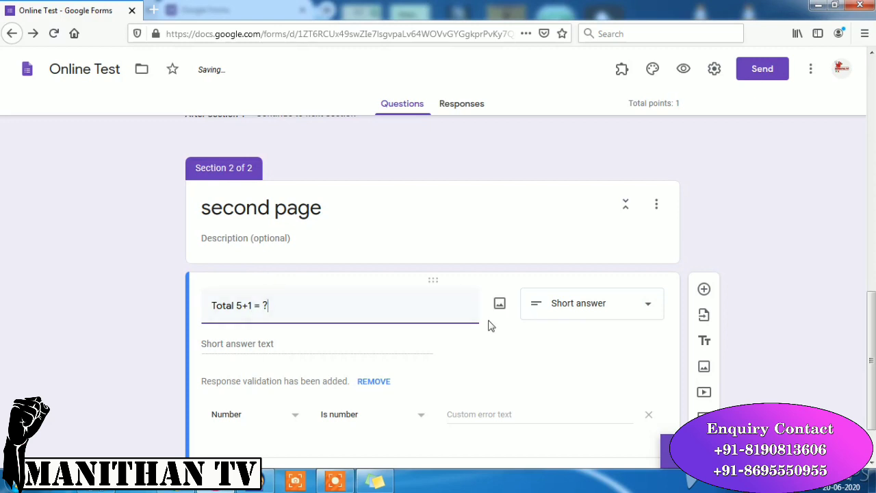
left_click(625, 304)
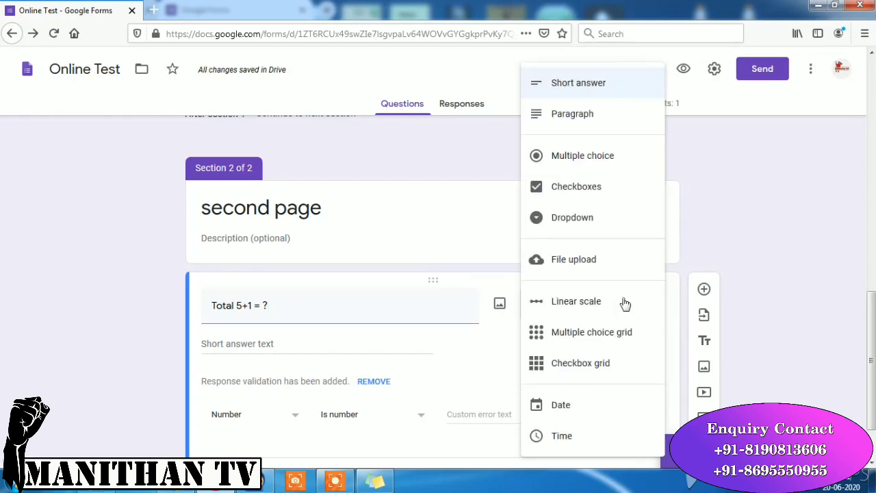
left_click(606, 174)
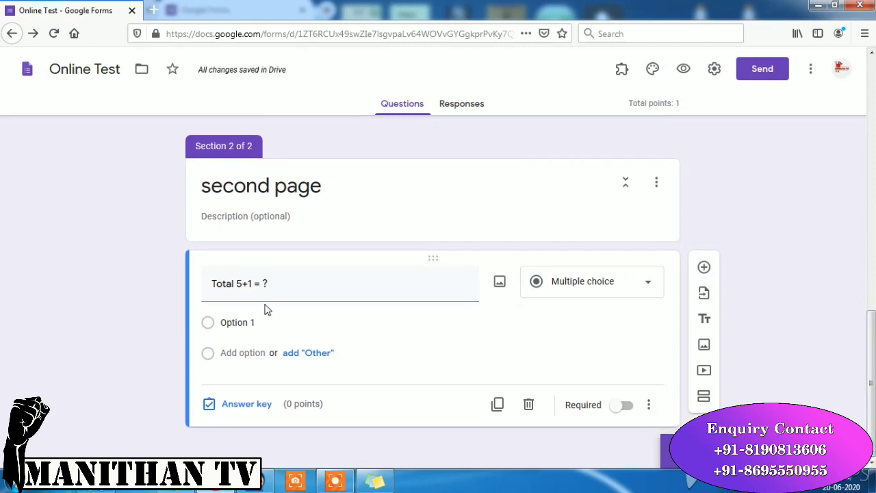
- Give the question the answer options 7, 6, 5 and 4
left_click(271, 322)
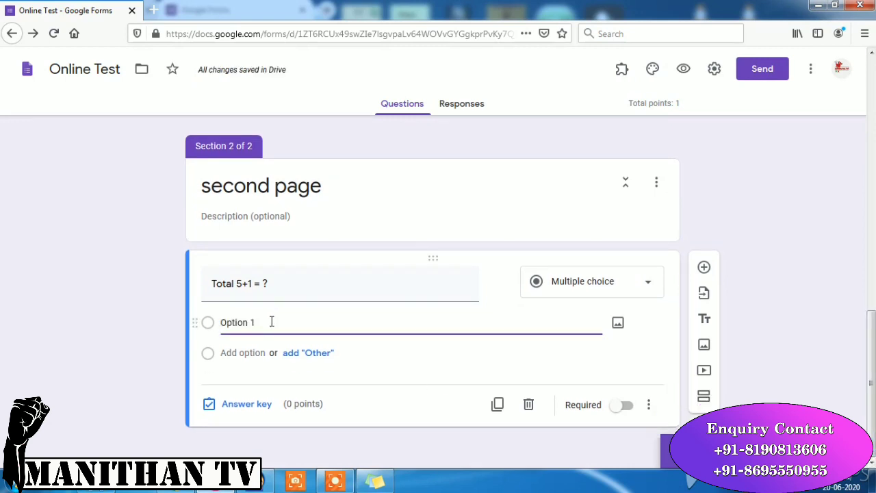
key("BackSpace")
key("BackSpace")
key("BackSpace")
key("BackSpace")
key("BackSpace")
key("BackSpace")
left_click(249, 352)
type("6")
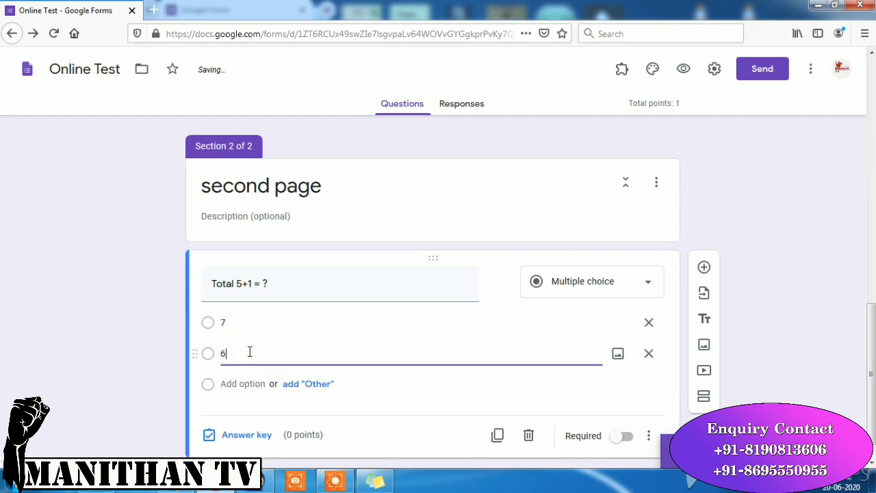
left_click(236, 384)
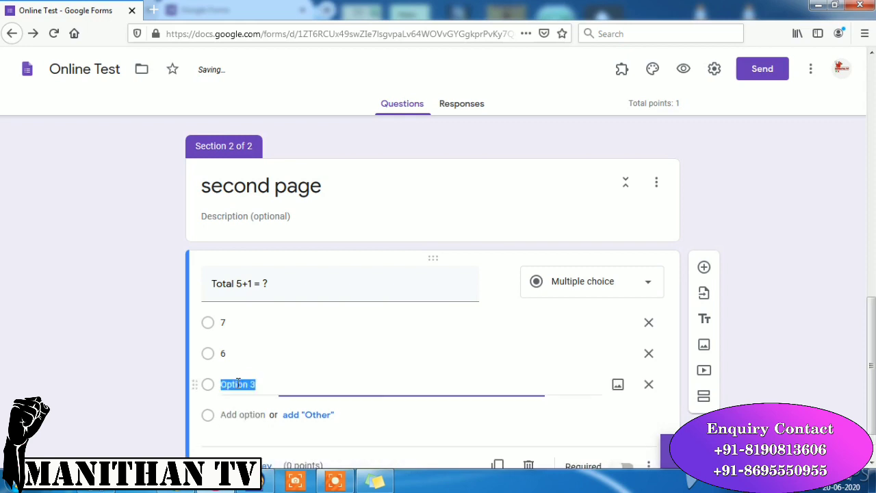
type("5")
left_click(237, 414)
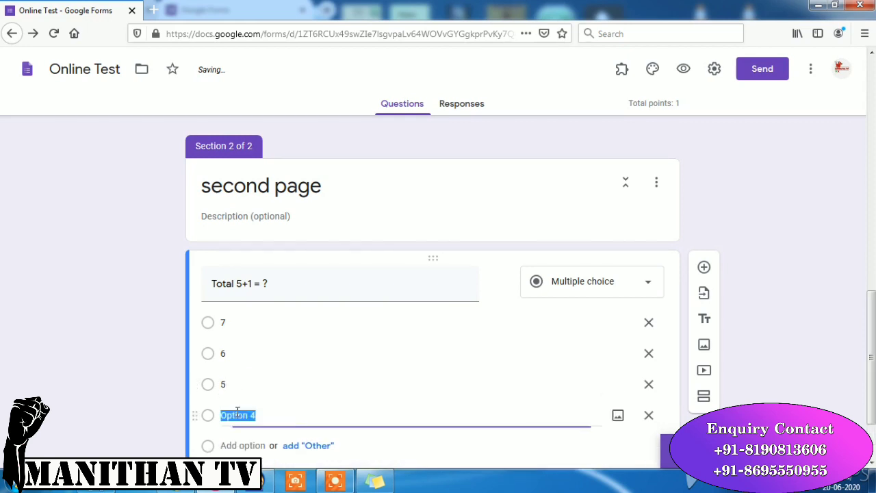
type("4")
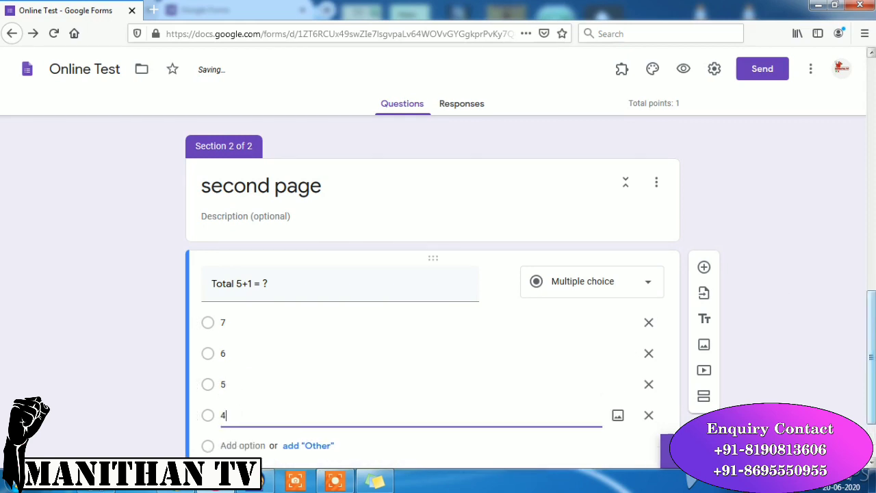
scroll(871, 362, "down", 2)
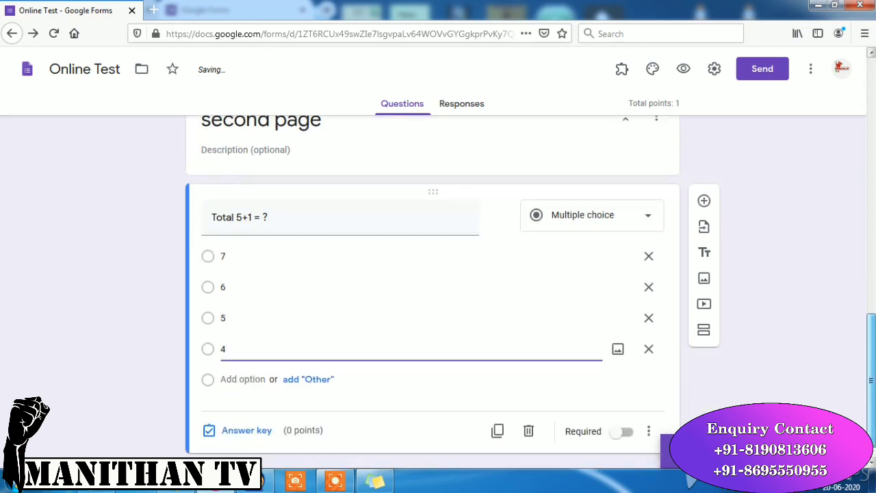
- Key 6 as the correct answer to 'Total 5+1 = ?', worth 5 points
left_click(244, 419)
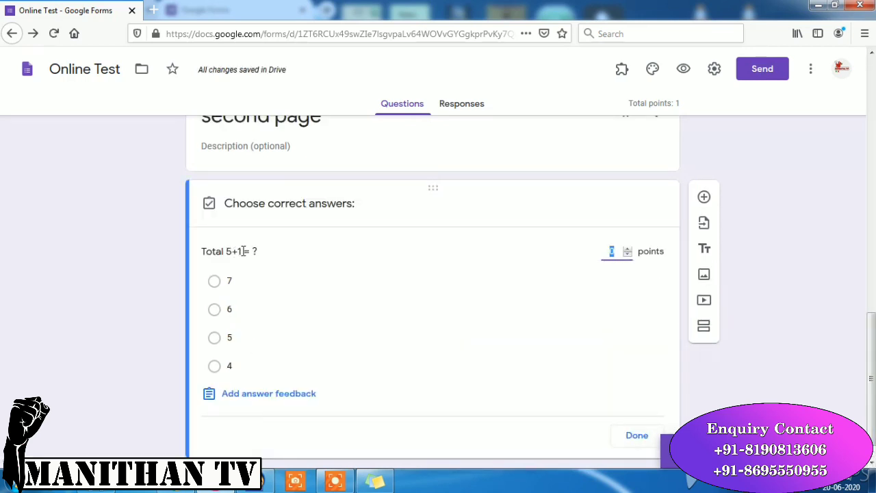
left_click(215, 312)
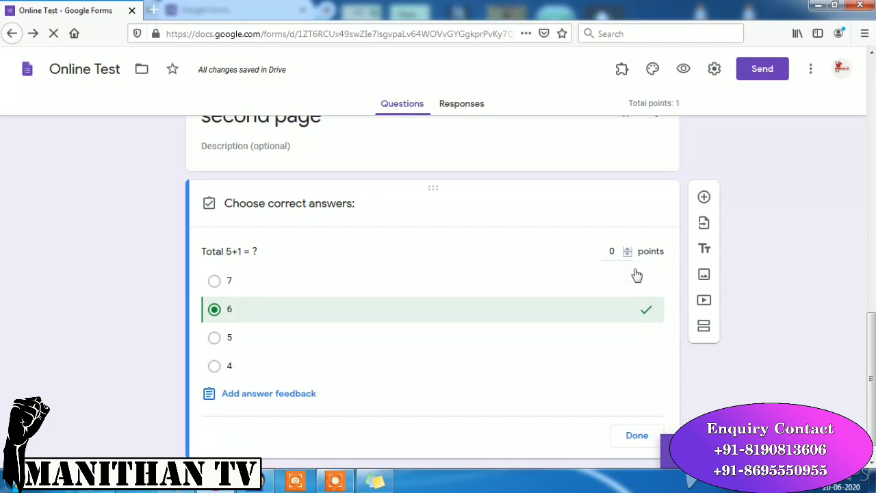
triple_click(628, 249)
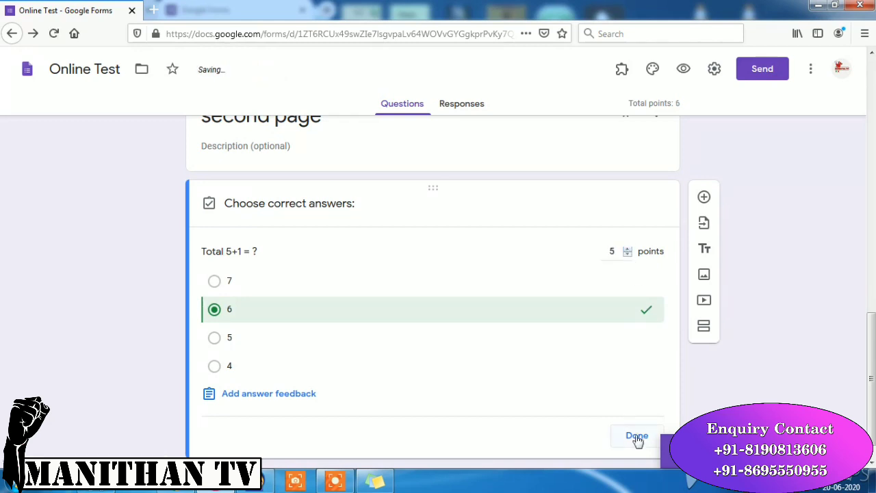
left_click(636, 436)
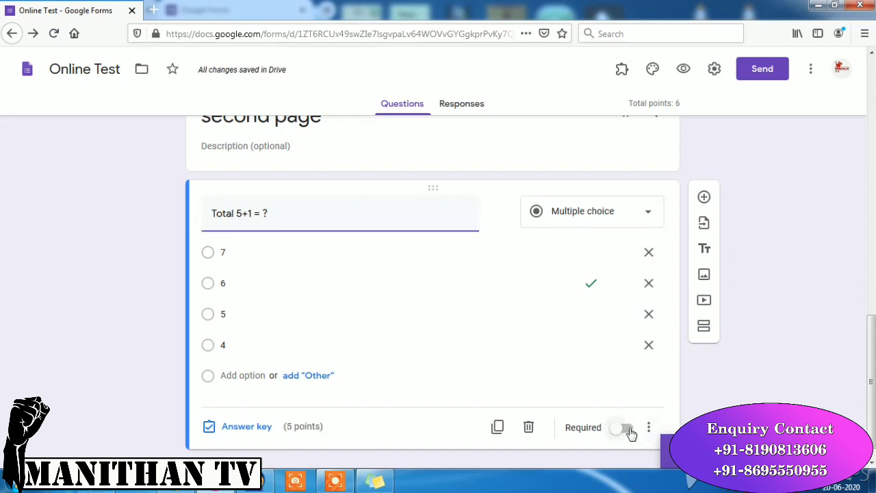
- Turn on Required for the 'Total 5+1 = ?' question
left_click(625, 428)
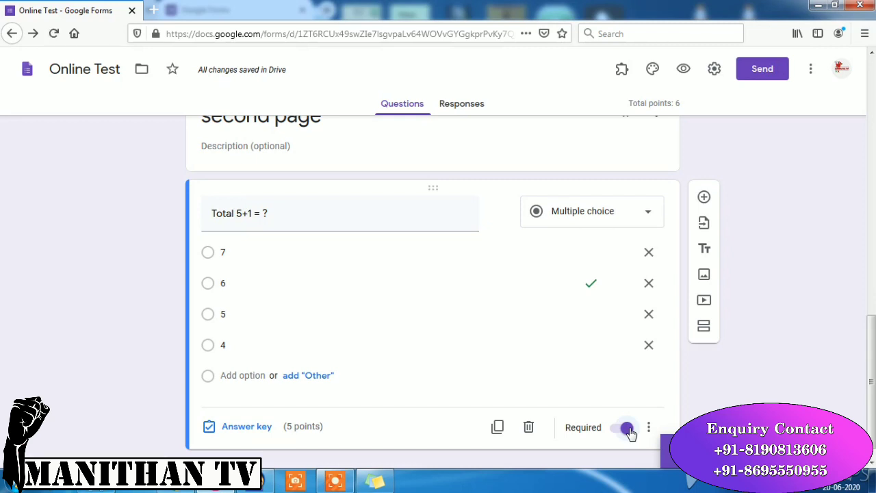
left_click_drag(871, 370, 842, 169)
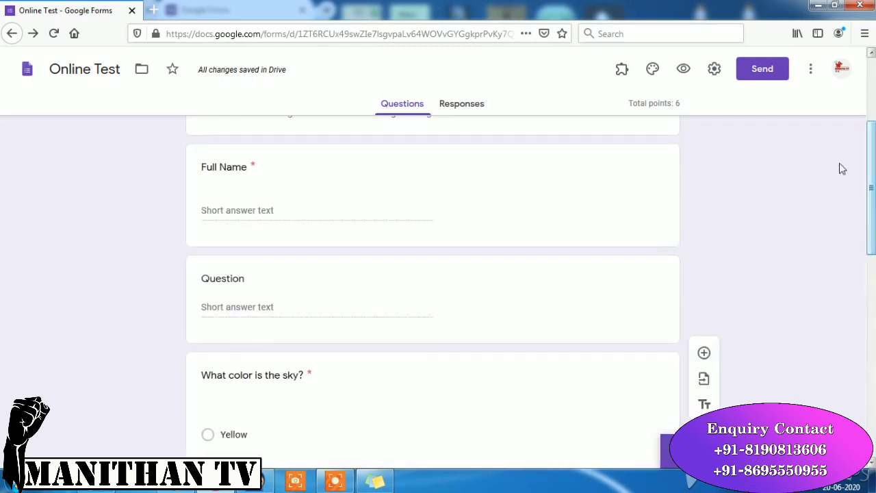
- Switch the form's theme colour to deep orange and preview the form
left_click(654, 70)
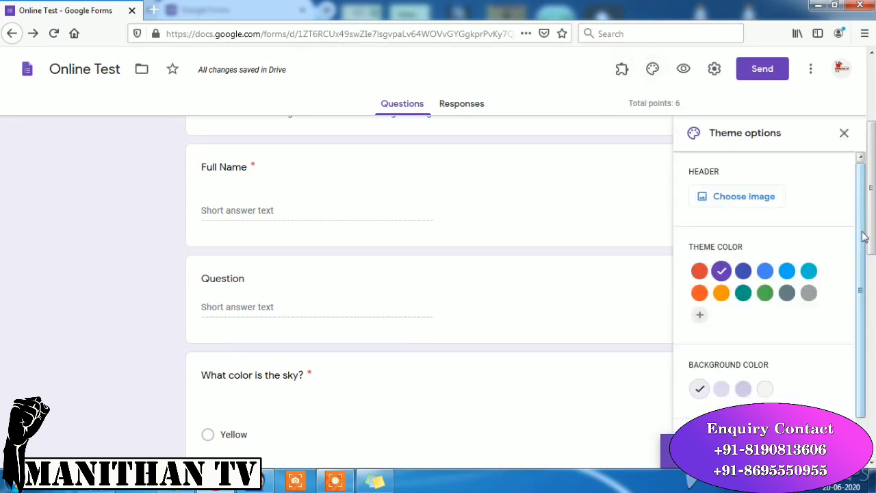
scroll(705, 238, "down", 1)
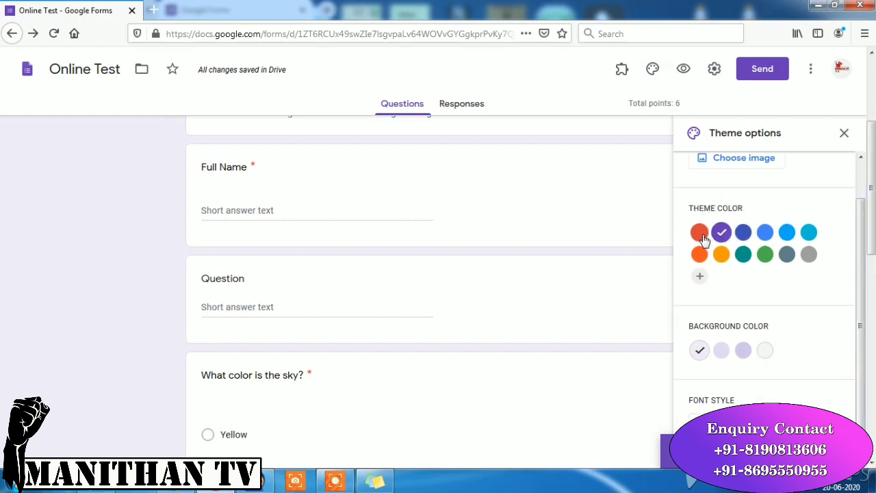
left_click(702, 235)
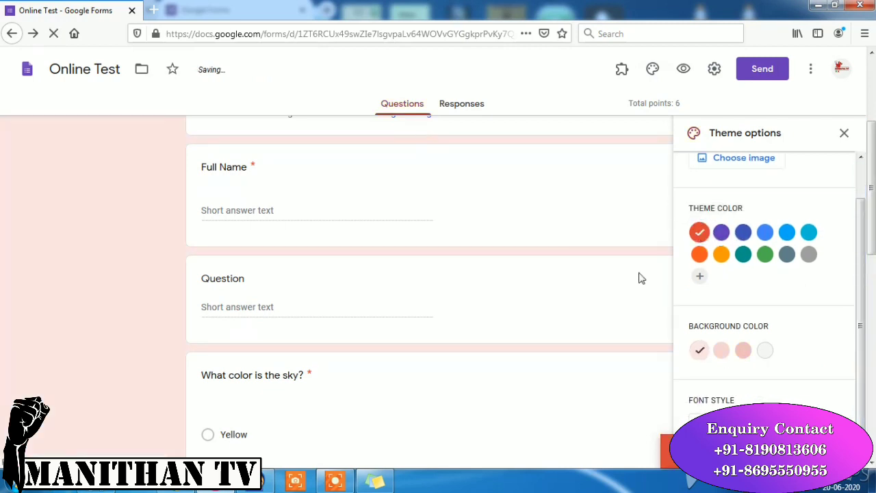
left_click(722, 256)
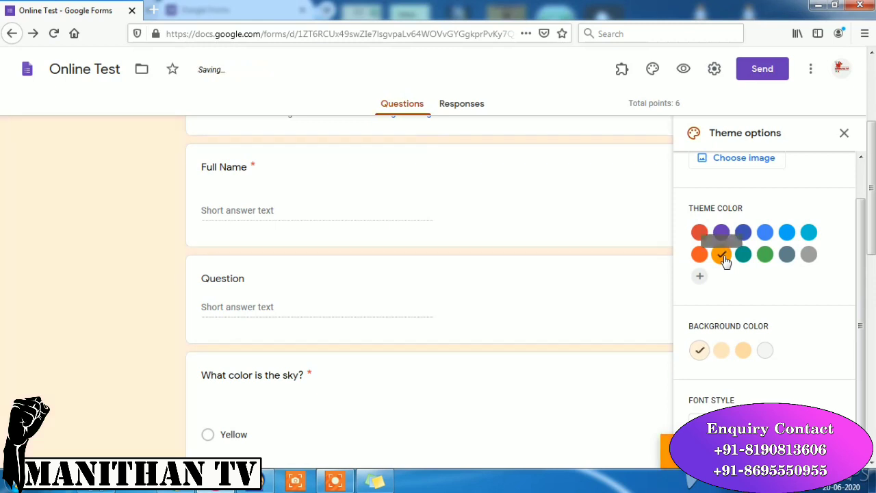
left_click(700, 260)
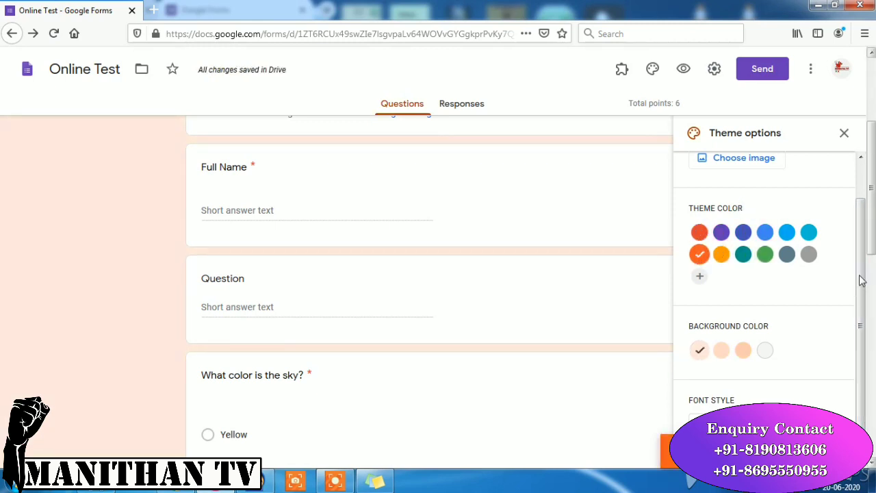
scroll(856, 282, "down", 1)
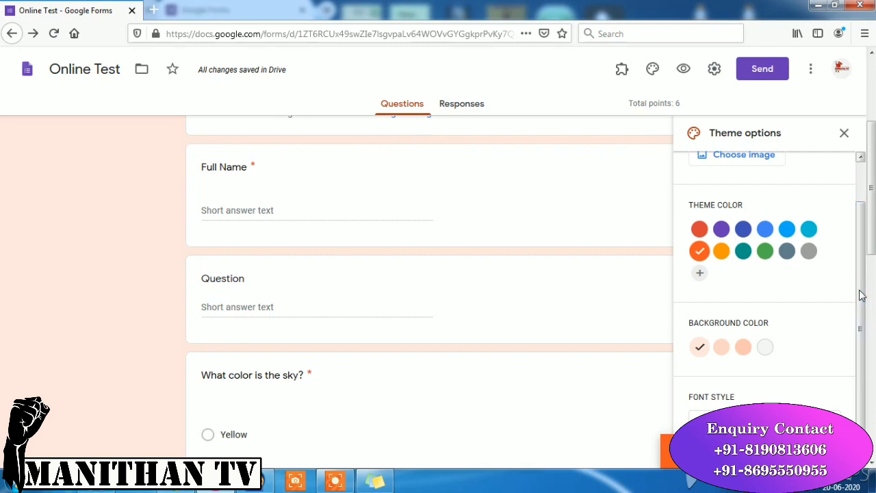
left_click(684, 69)
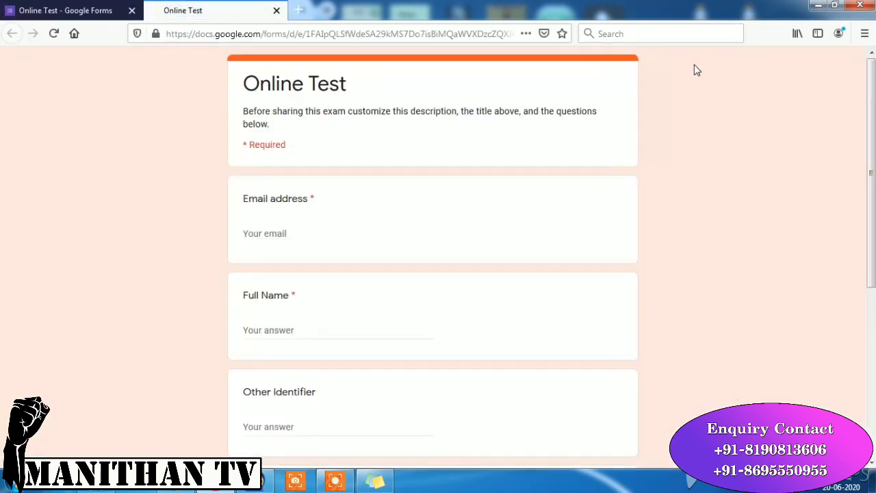
- Enter the respondent's e-mail address, full name, and 'Staff' as Other Identifier
scroll(870, 75, "down", 2)
scroll(509, 194, "up", 2)
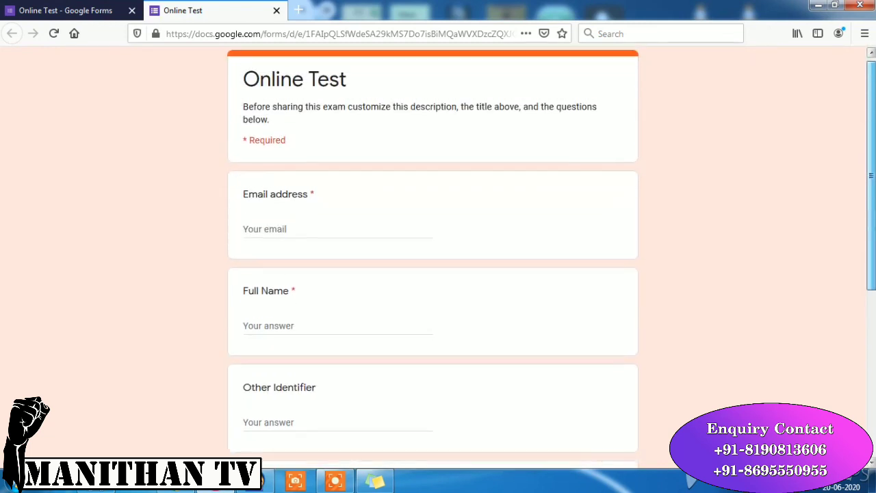
scroll(510, 194, "down", 1)
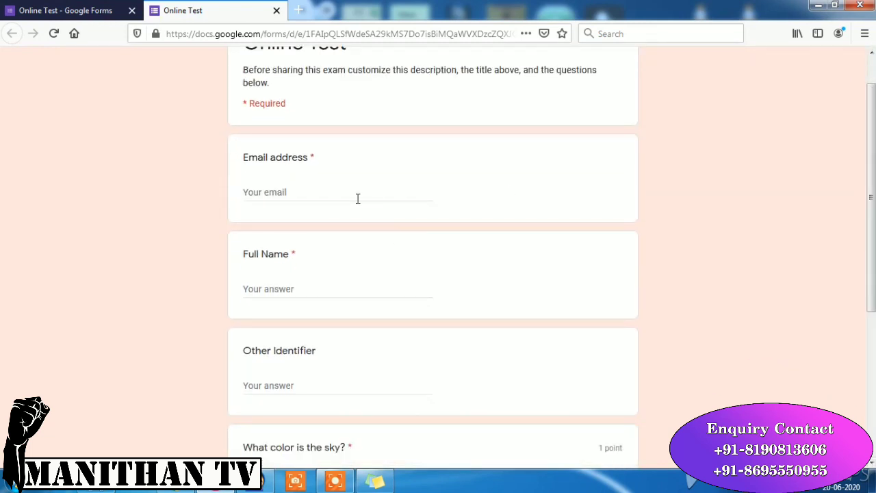
left_click(355, 197)
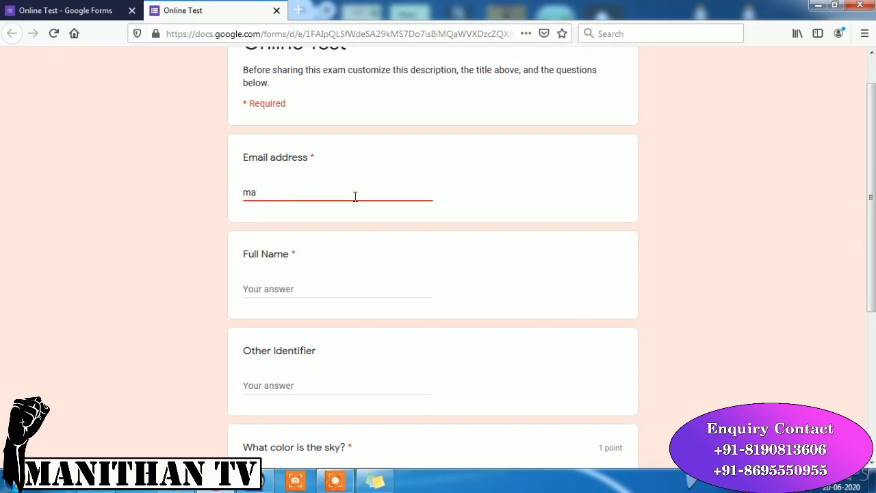
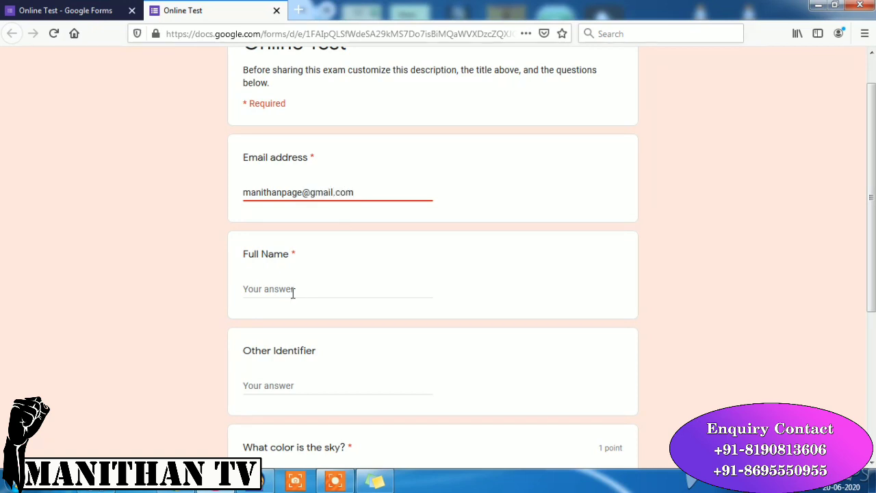
left_click(293, 291)
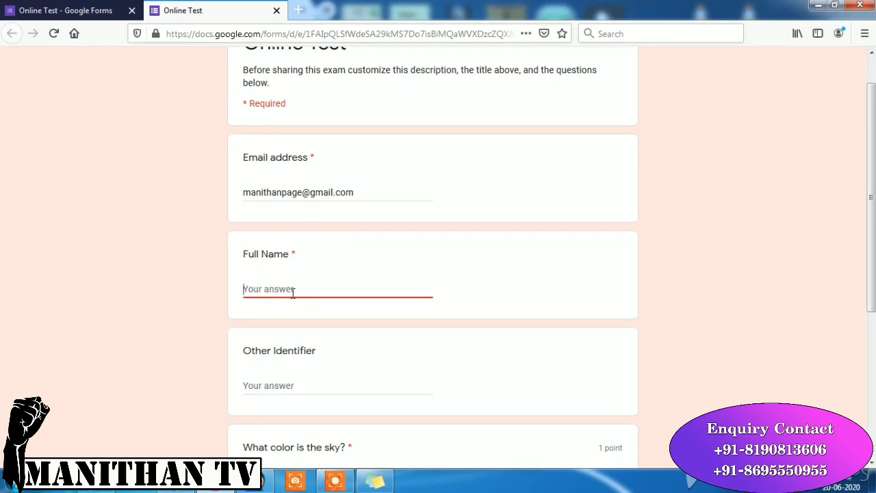
type("Manithan")
left_click(276, 387)
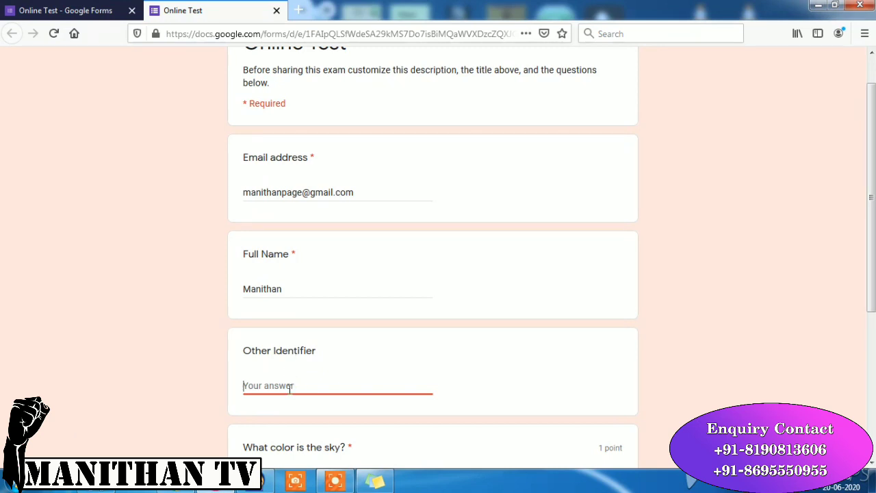
type("Staff")
- Answer Red to the sky question
scroll(871, 198, "down", 3)
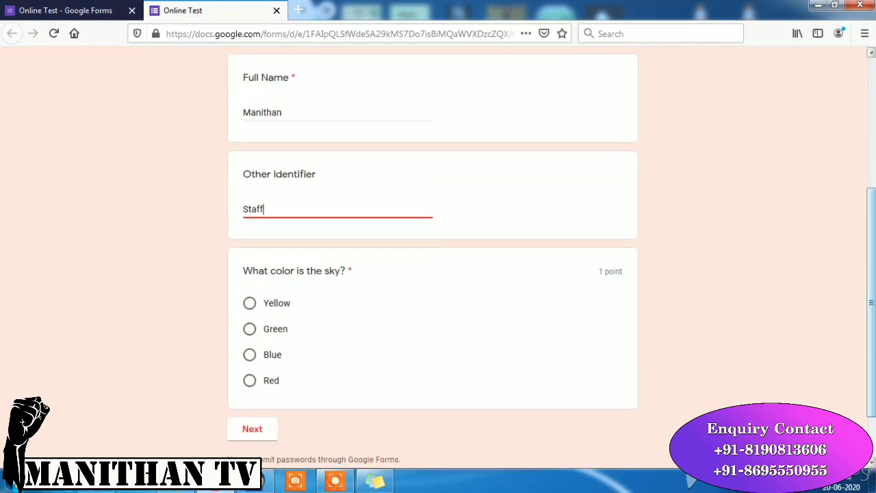
scroll(552, 277, "down", 2)
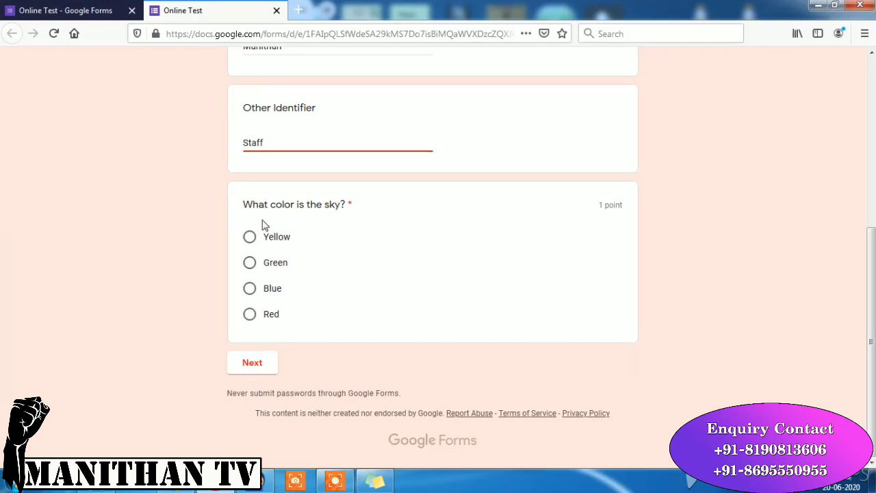
left_click(250, 315)
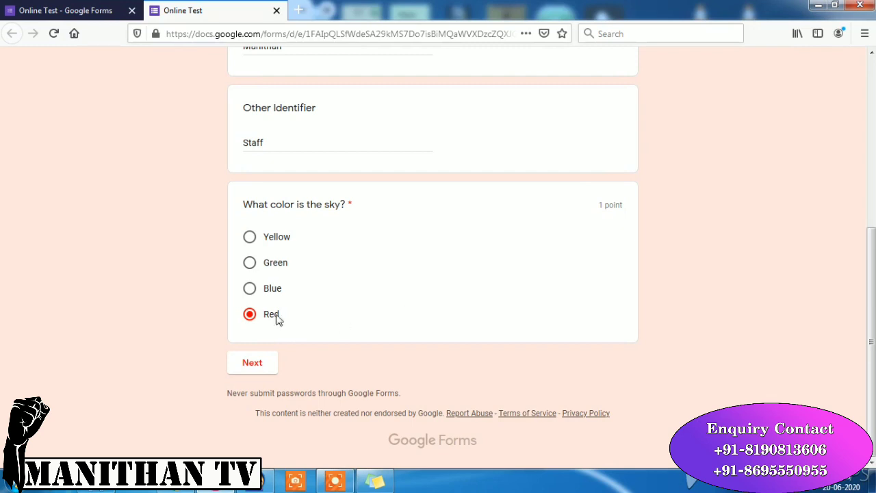
- Go to the second page, submit the test, and view its score
left_click(258, 365)
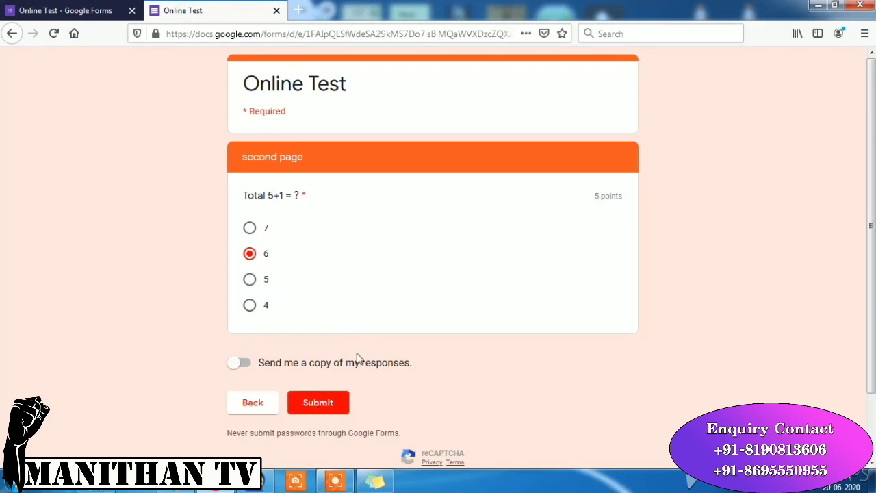
left_click(330, 413)
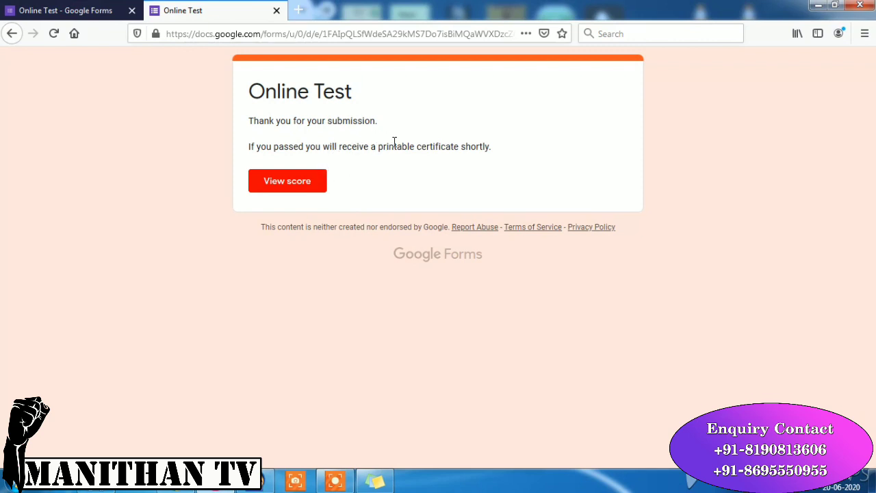
left_click(309, 184)
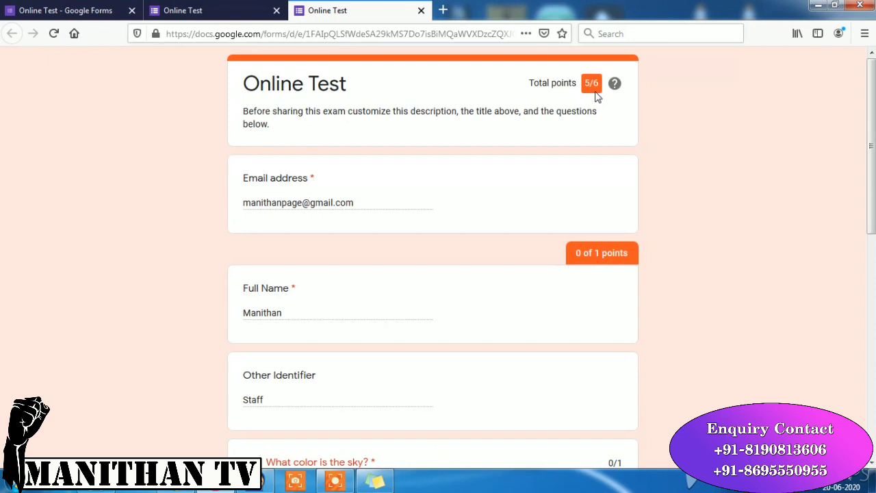
- Scroll through the graded response: 5/6 total, sky question wrong, sum question correct
scroll(871, 137, "down", 3)
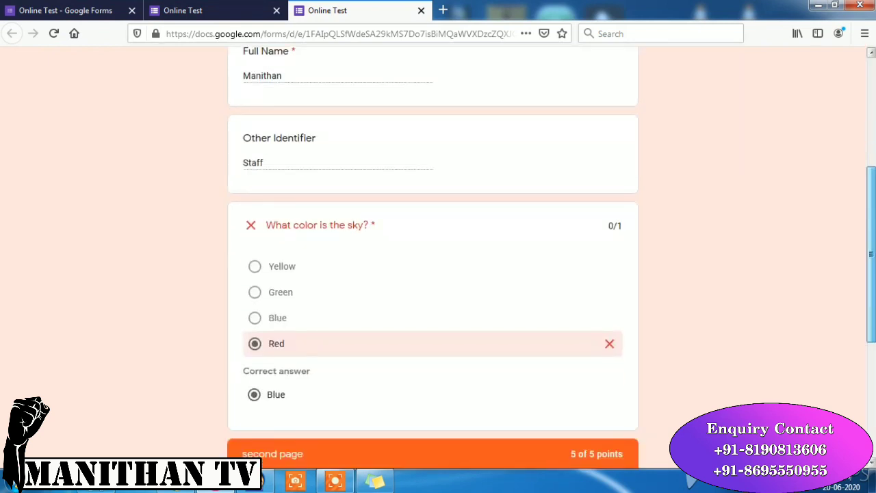
scroll(444, 307, "down", 1)
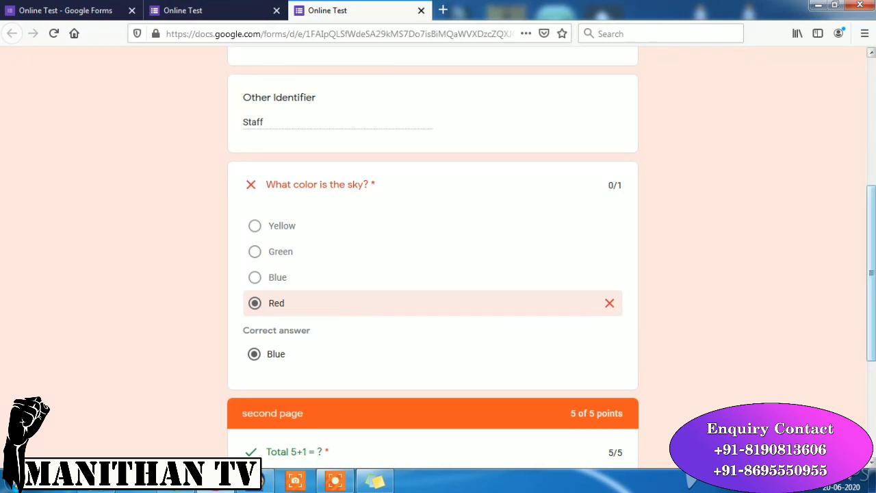
scroll(871, 274, "down", 3)
scroll(611, 362, "down", 1)
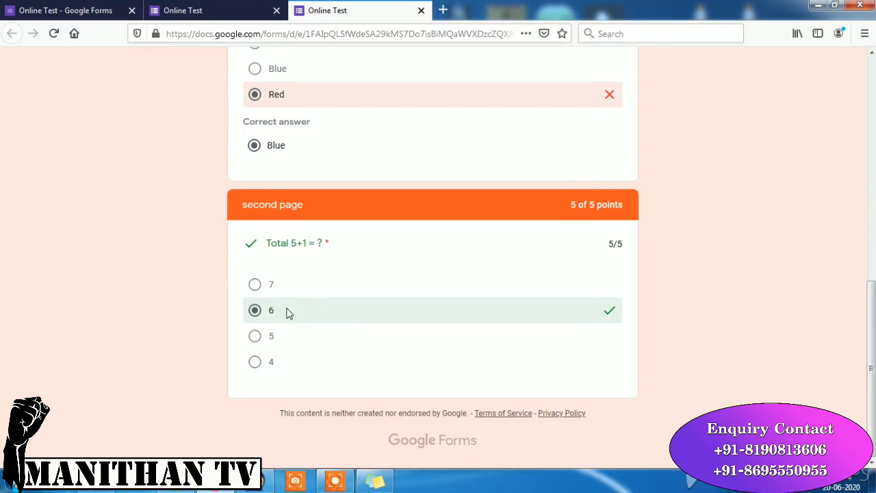
left_click_drag(873, 321, 873, 150)
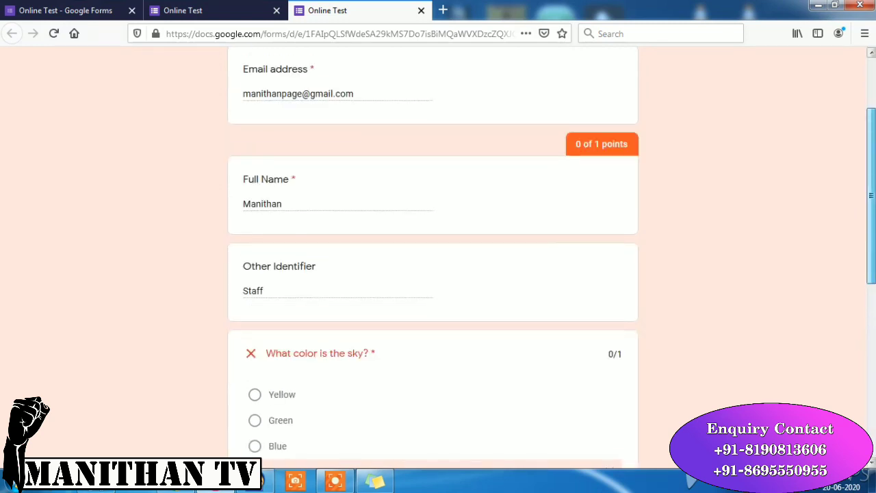
scroll(432, 260, "up", 3)
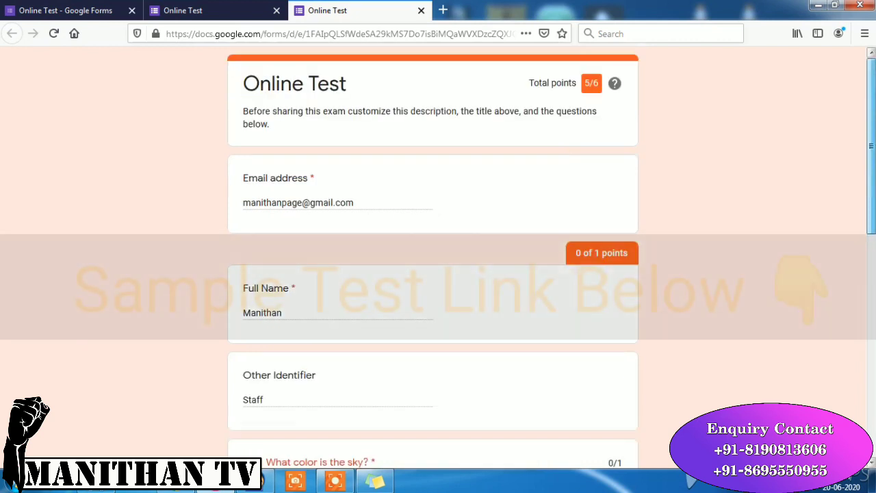